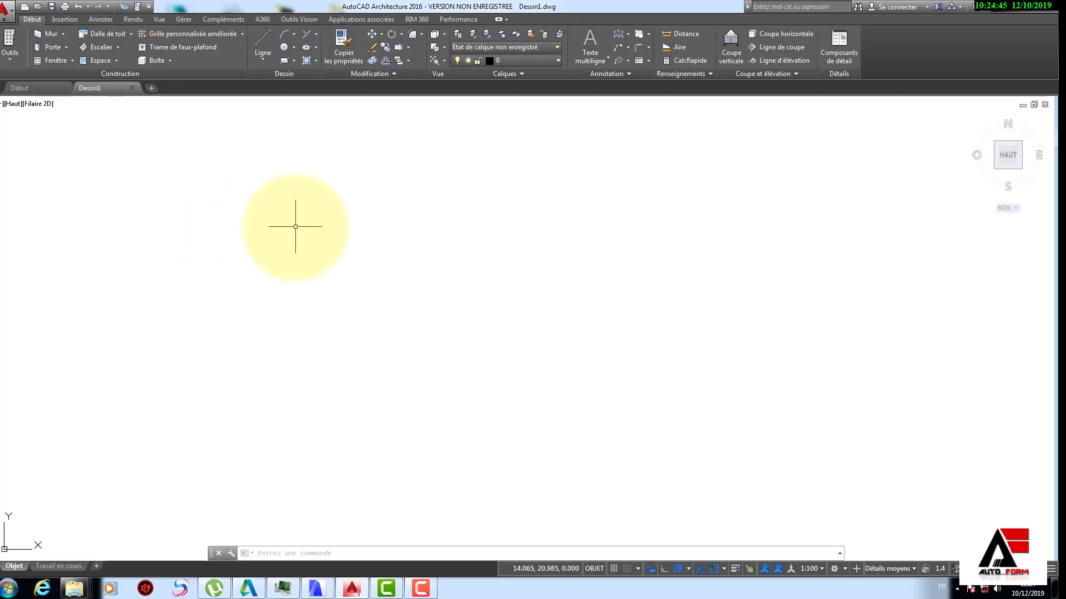
Open the program options and examine the support file paths, expanding the automatic save file location.
left_click(3, 12)
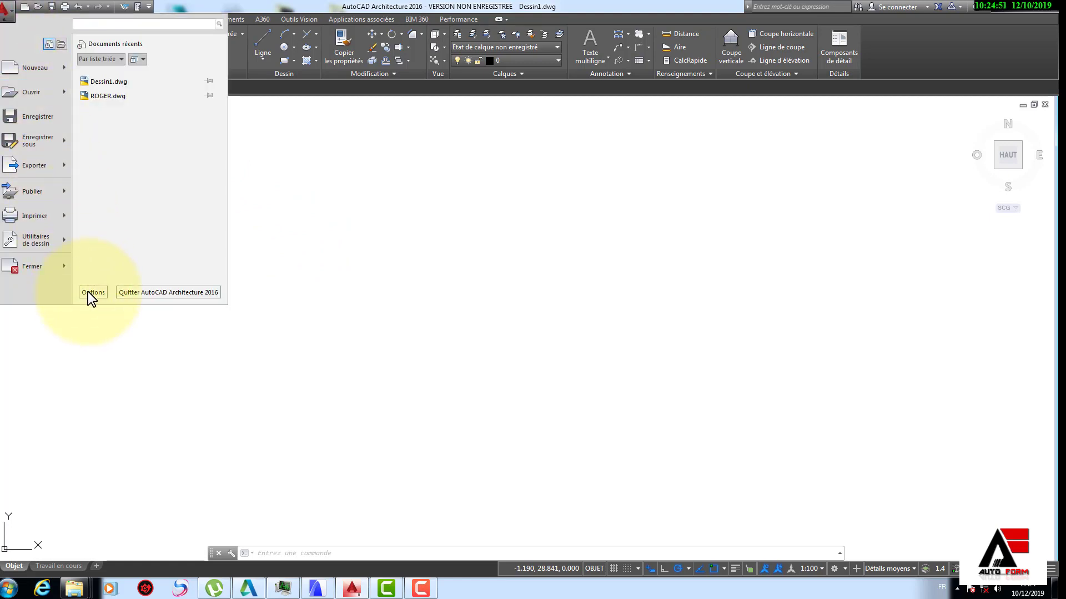
left_click(92, 293)
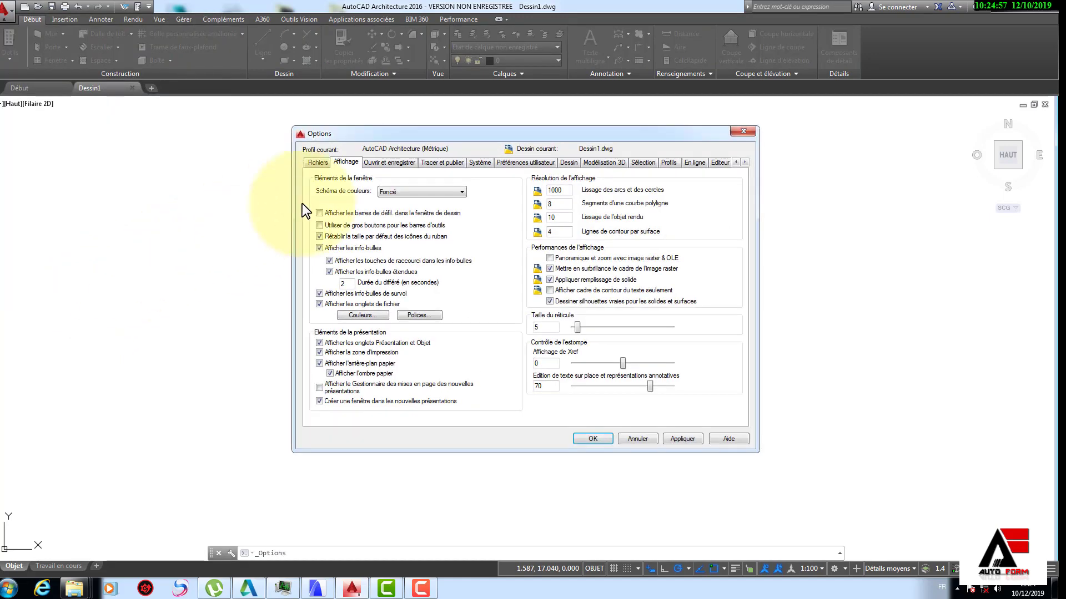
left_click_drag(467, 135, 417, 139)
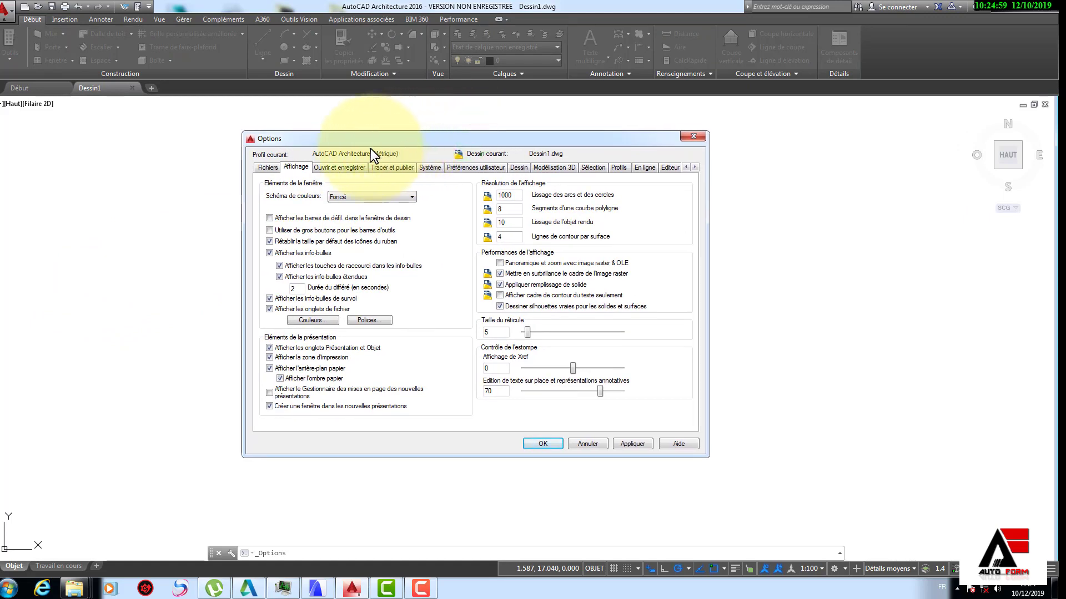
left_click(267, 168)
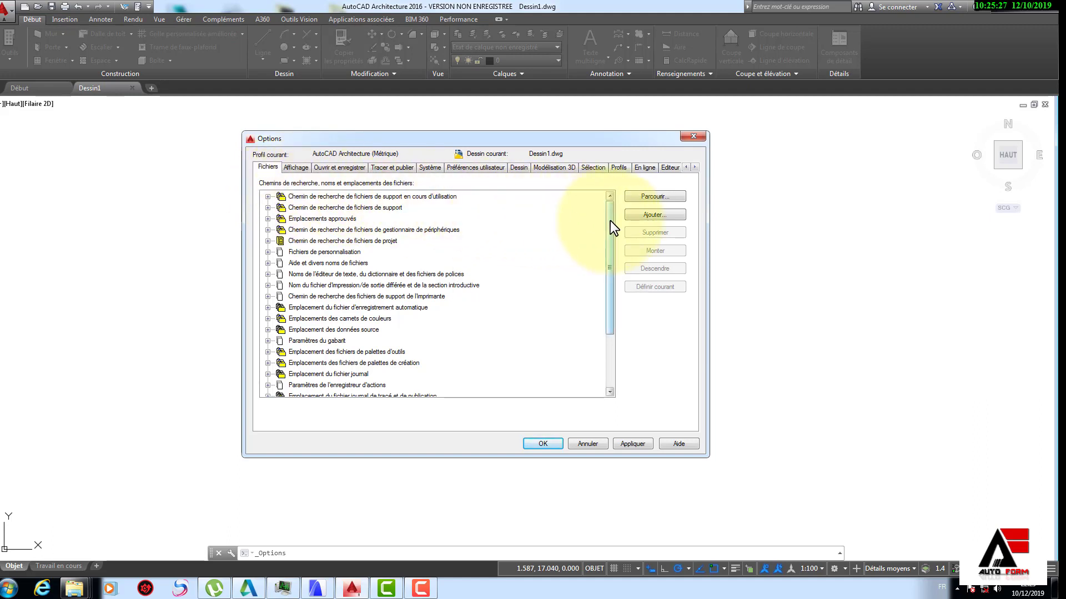
left_click_drag(611, 222, 618, 290)
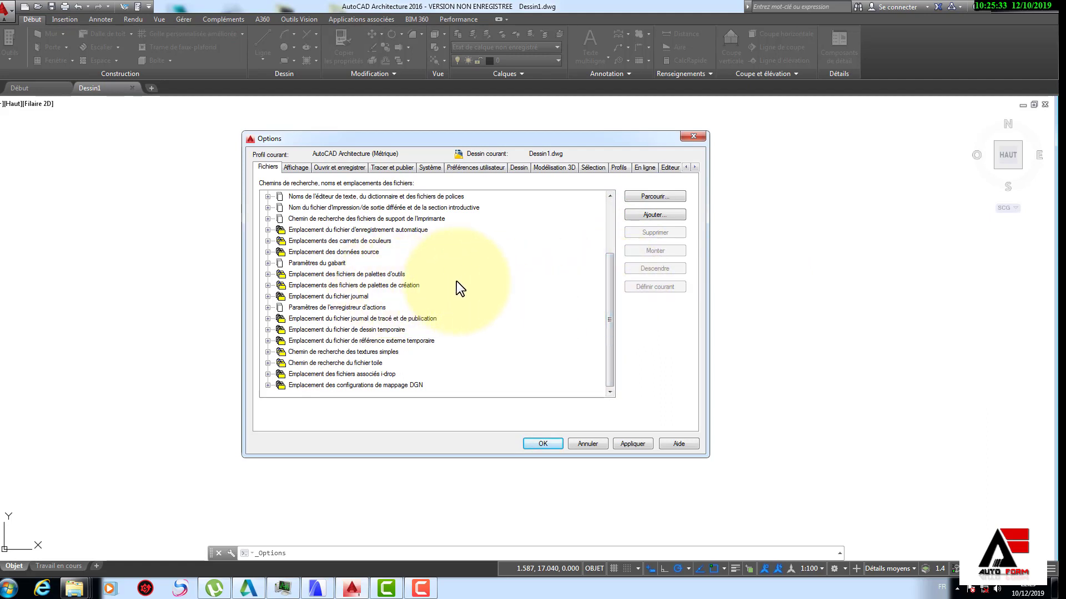
left_click_drag(610, 283, 608, 248)
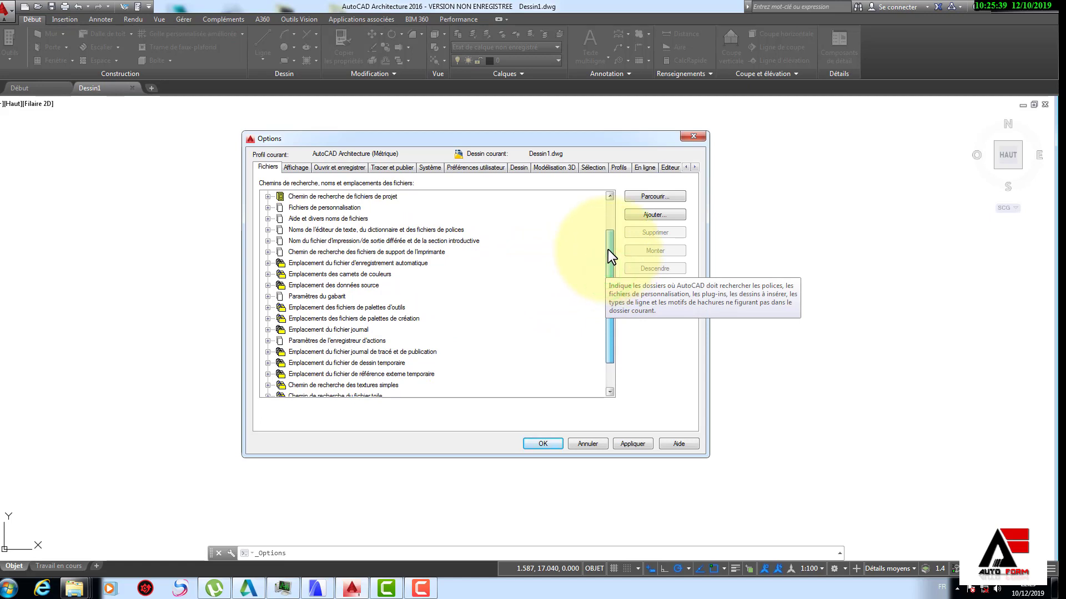
left_click(345, 264)
left_click(268, 263)
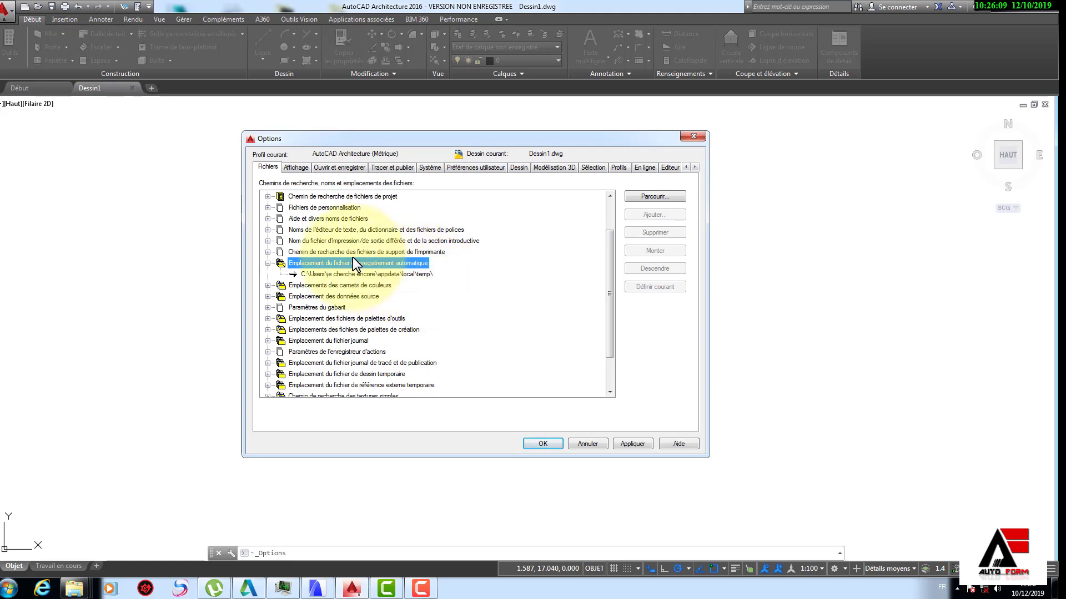
left_click(607, 248)
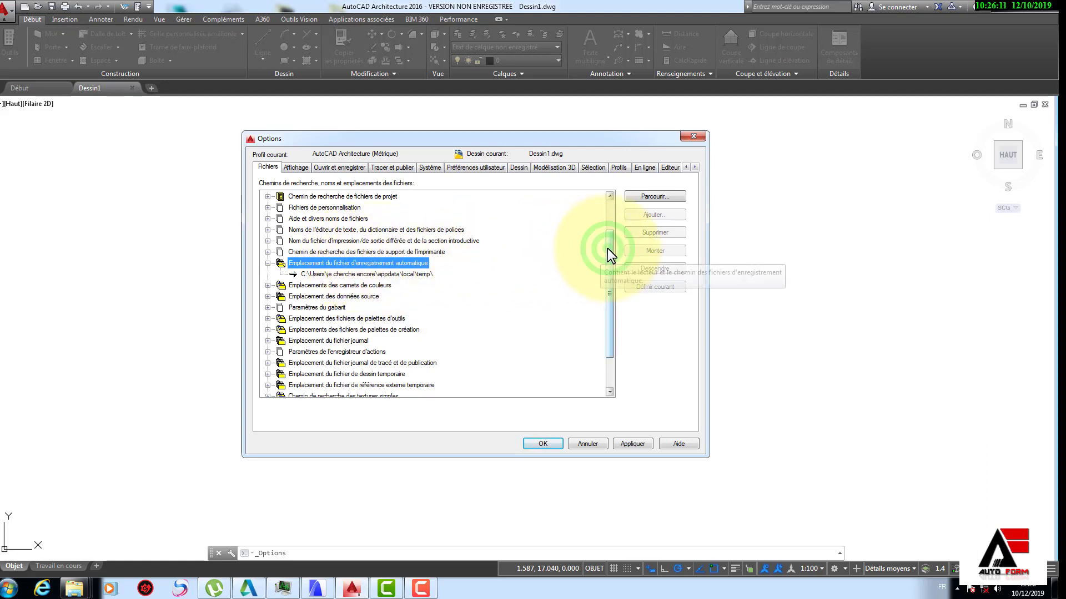
left_click_drag(607, 248, 618, 284)
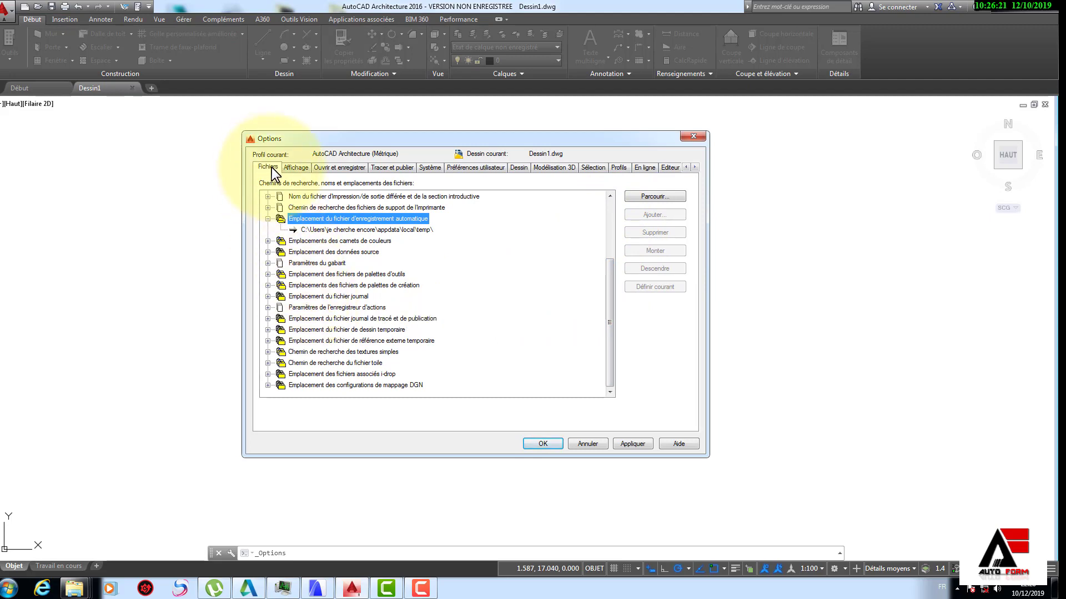
Set the window color scheme to Clair in the display options.
left_click(294, 167)
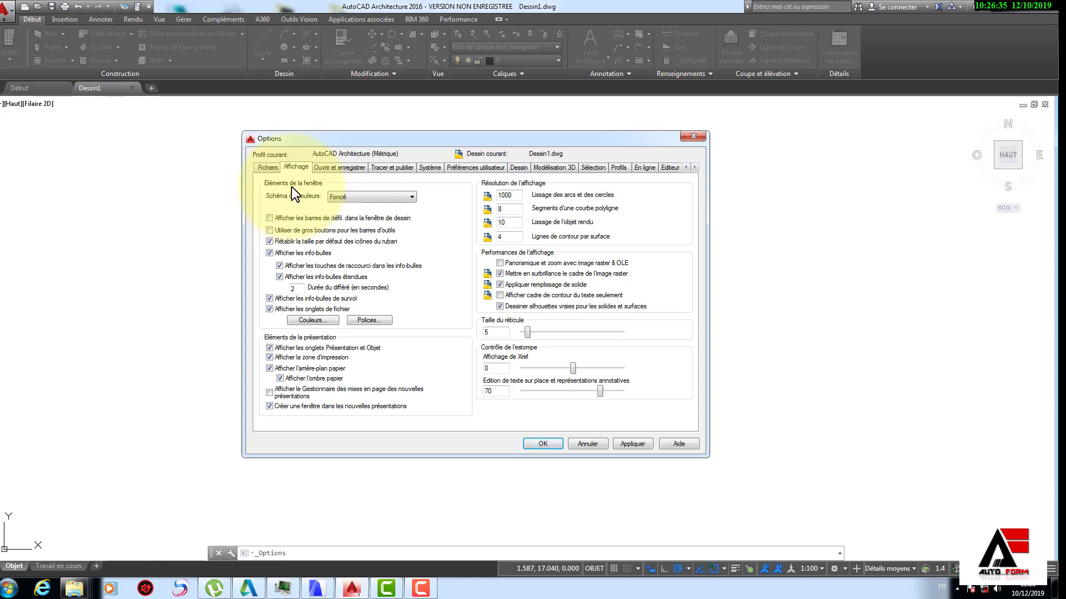
left_click(360, 194)
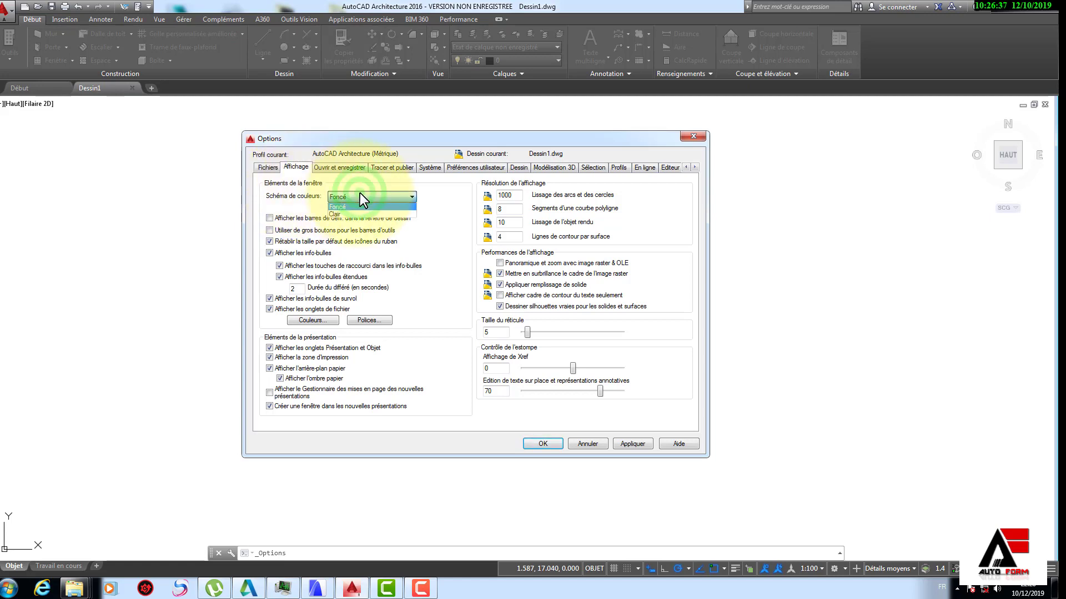
left_click(346, 215)
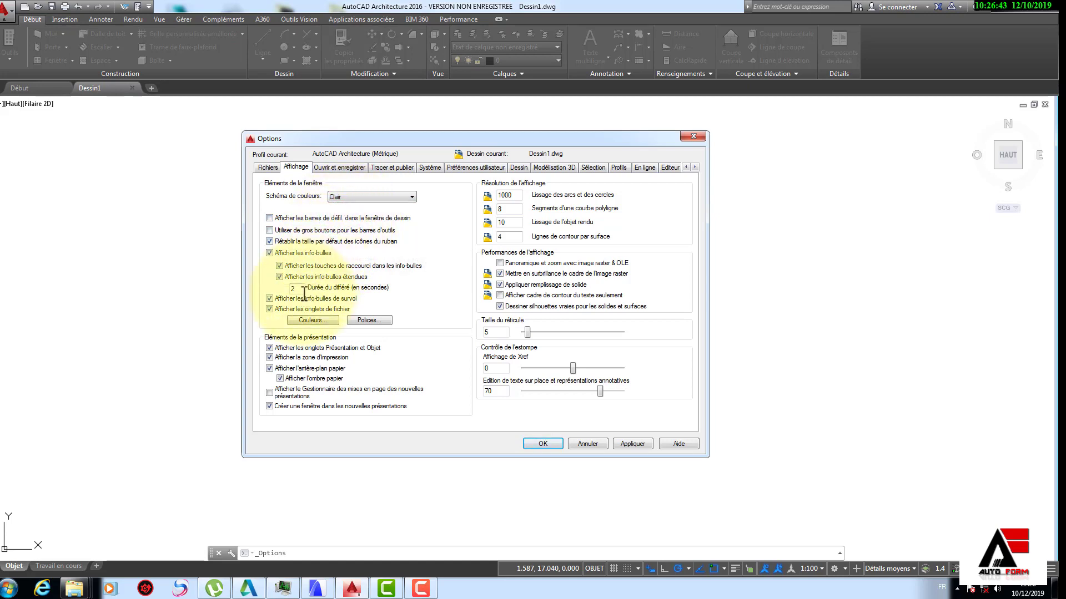
Open the drawing window colors and set the 2D model space's uniform background to Jaune.
left_click(318, 321)
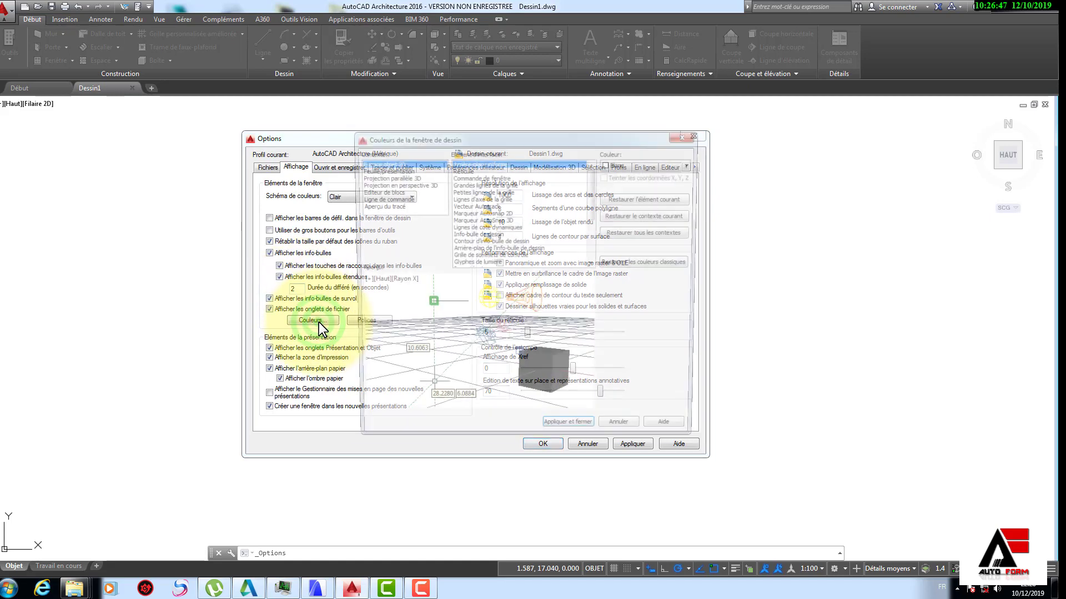
left_click_drag(519, 139, 544, 128)
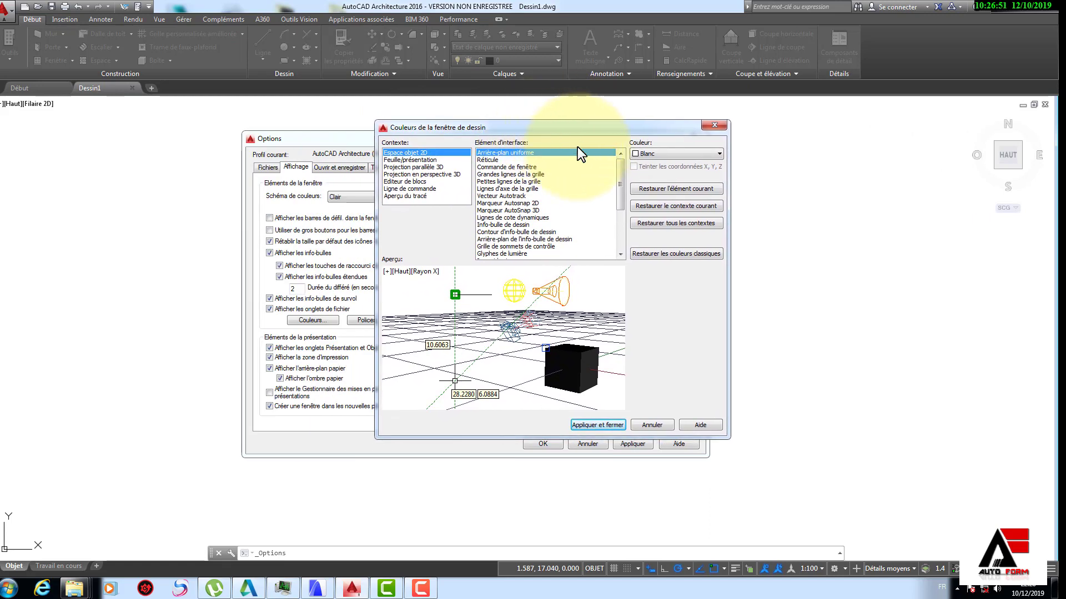
mouse_move(619, 170)
left_mouse_down()
mouse_move(621, 211)
mouse_move(614, 188)
left_mouse_up()
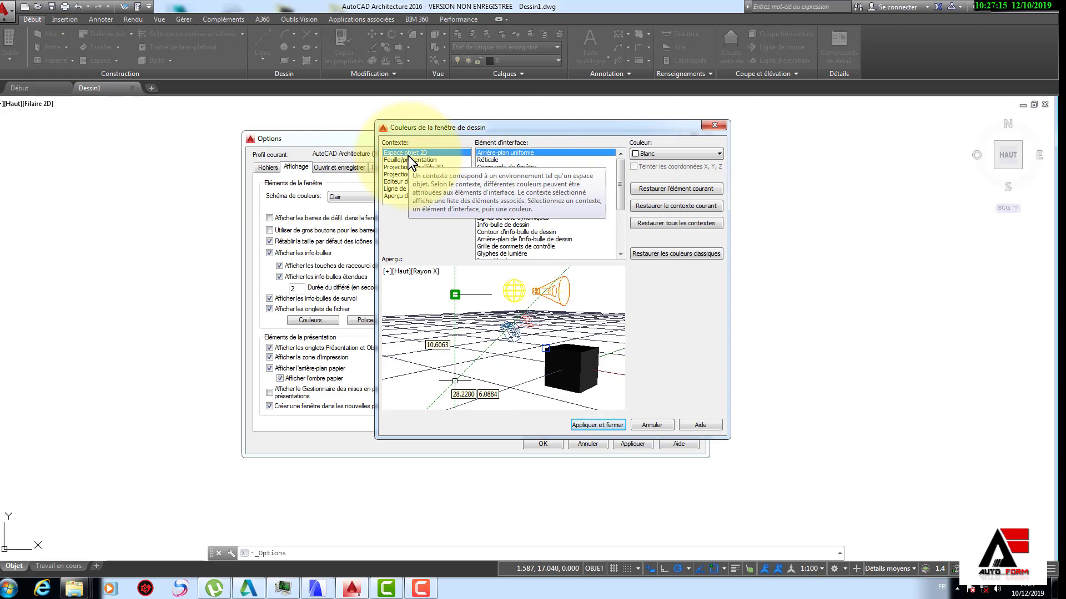
left_click(425, 237)
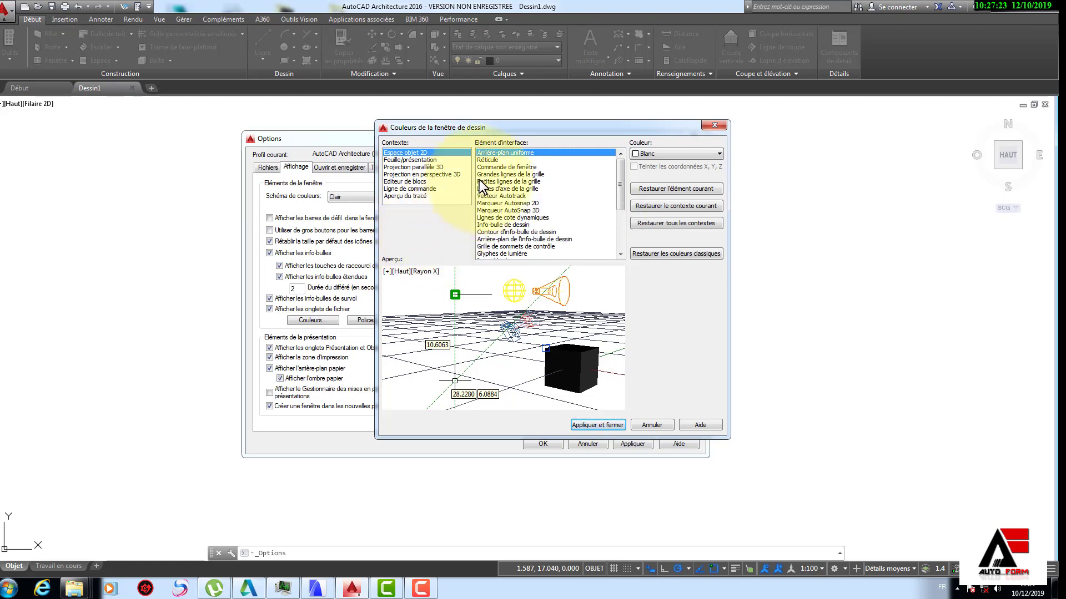
left_click(505, 153)
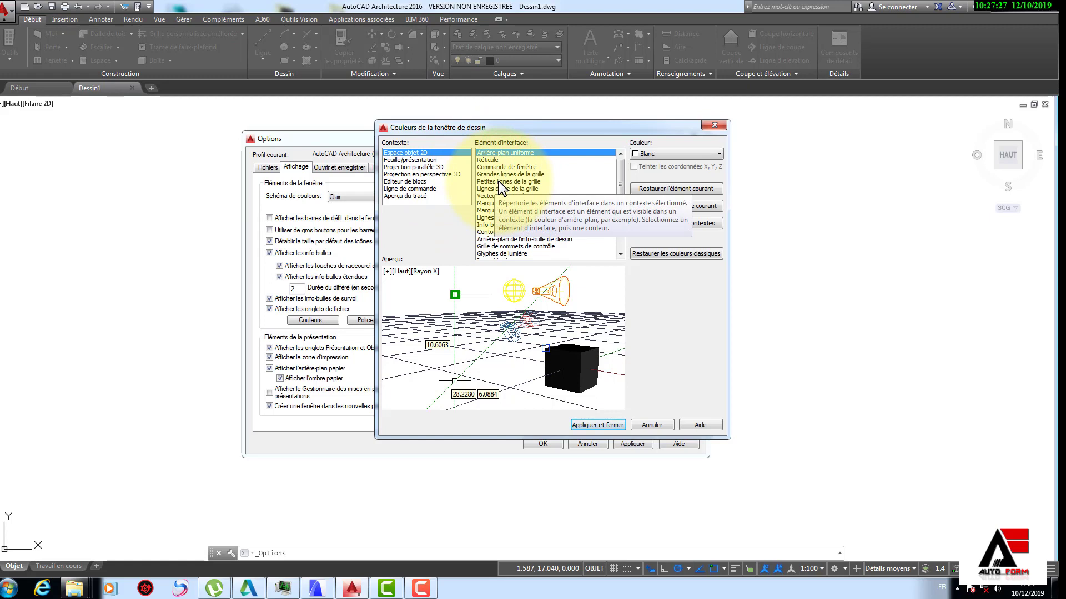
left_click(667, 155)
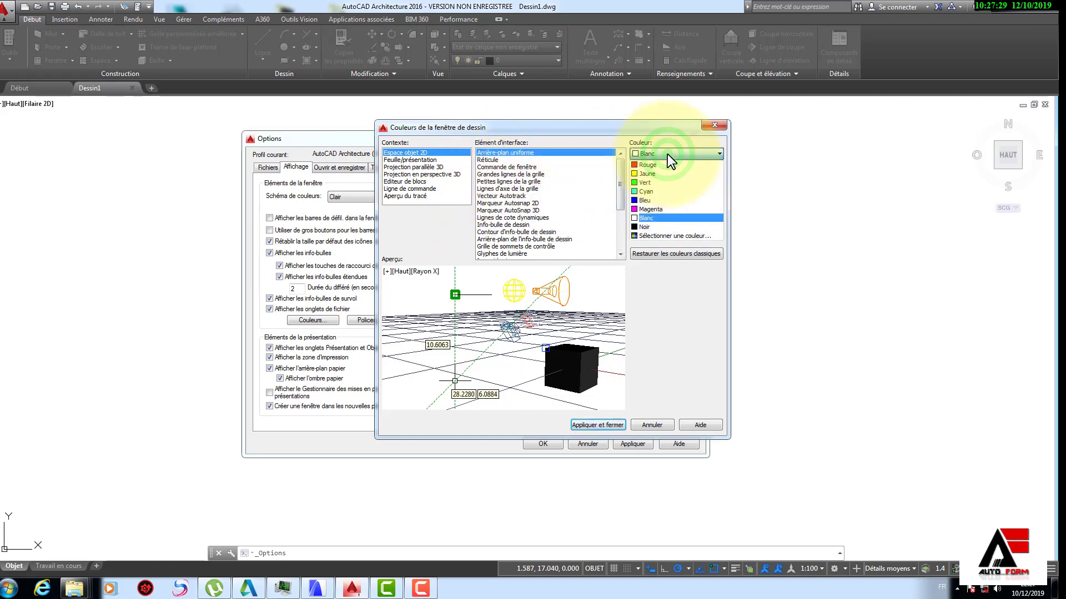
left_click(656, 174)
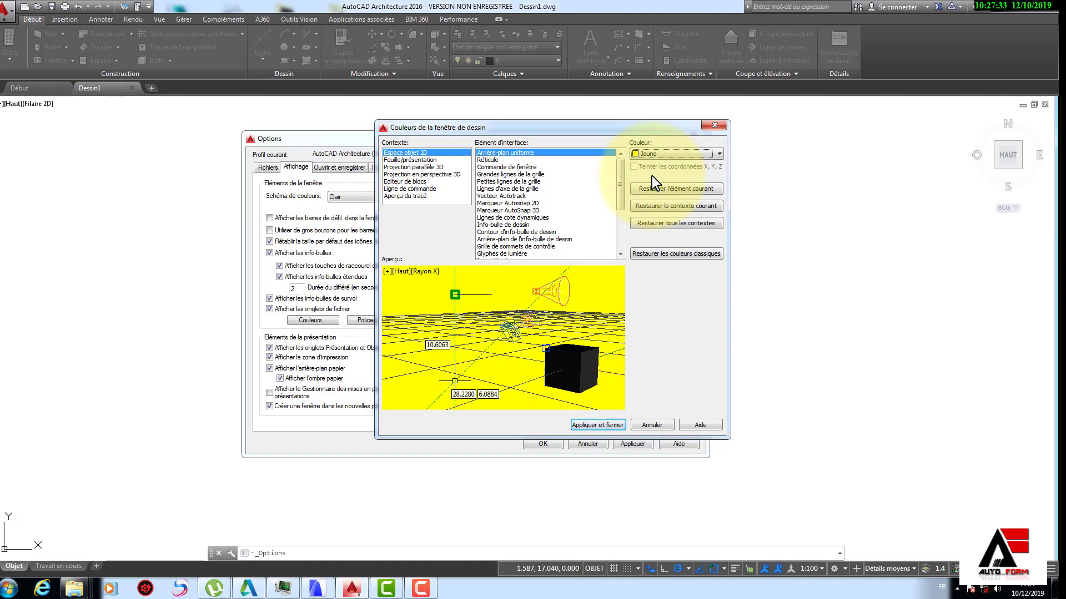
Set the 2D model space crosshair color to Rouge and apply the drawing window colors.
left_click(488, 160)
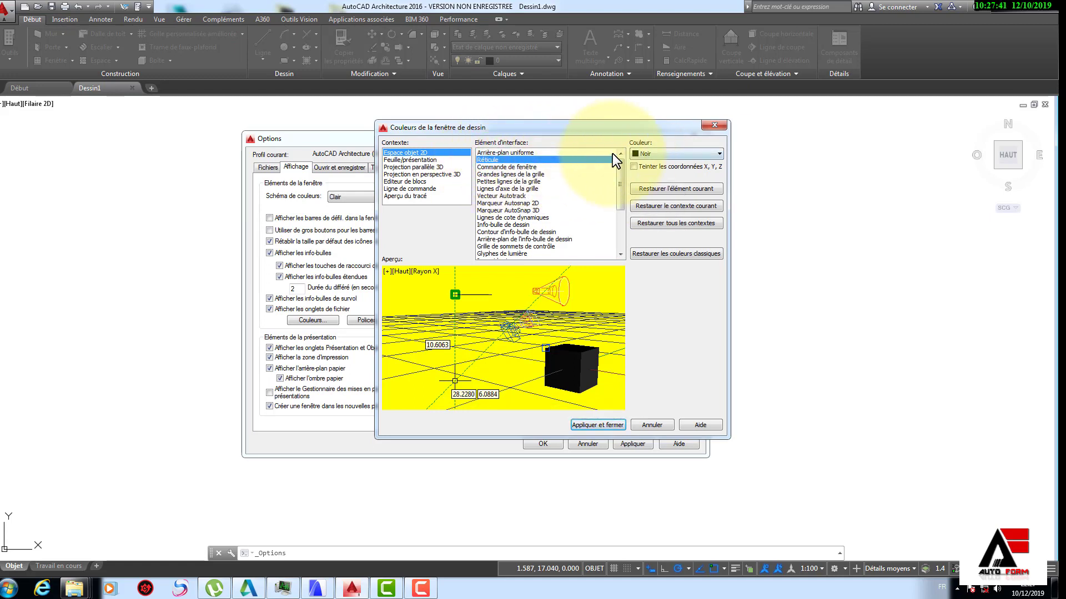
left_click(640, 153)
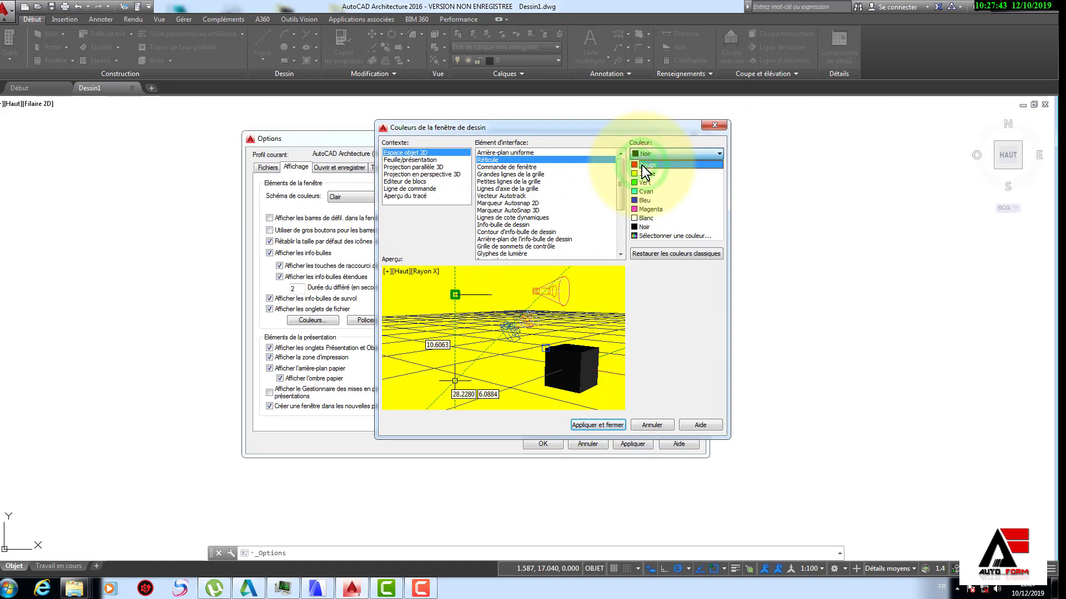
left_click(641, 164)
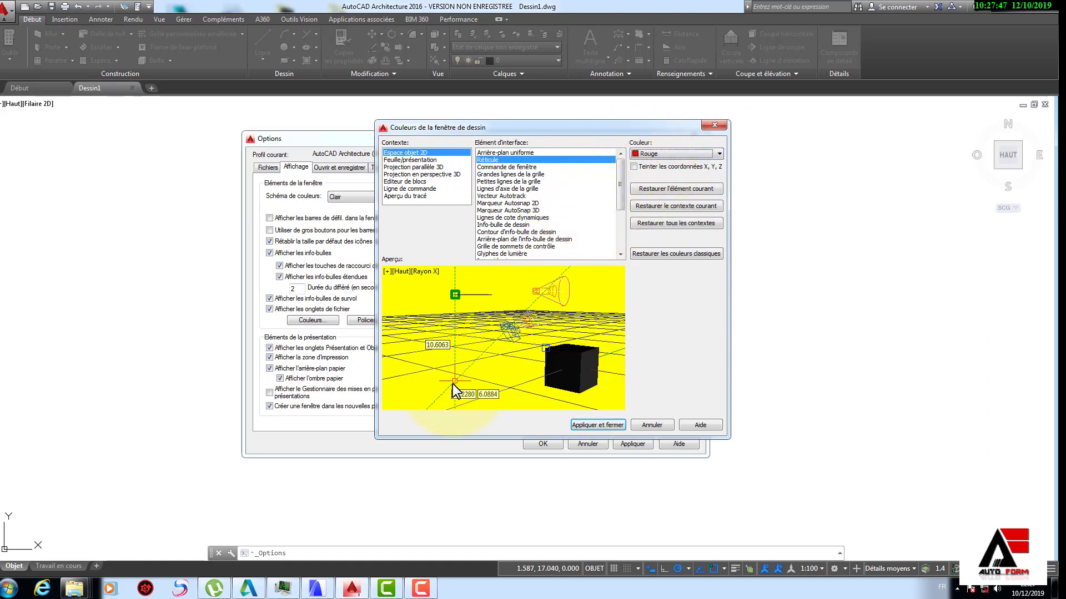
scroll(611, 189, "down", 4)
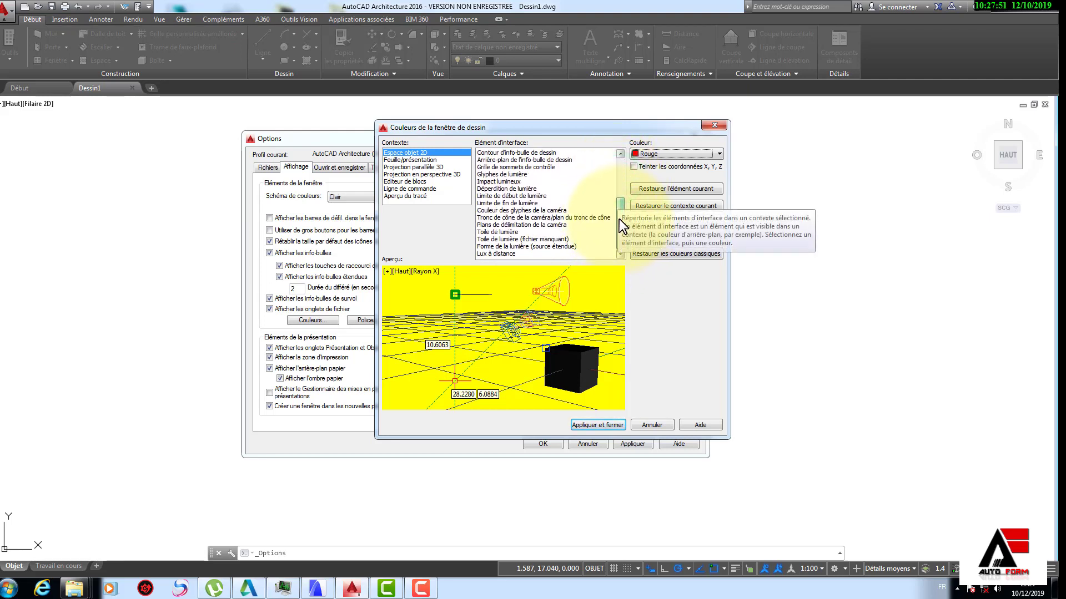
mouse_move(618, 219)
left_mouse_down()
mouse_move(617, 182)
mouse_move(612, 201)
left_mouse_up()
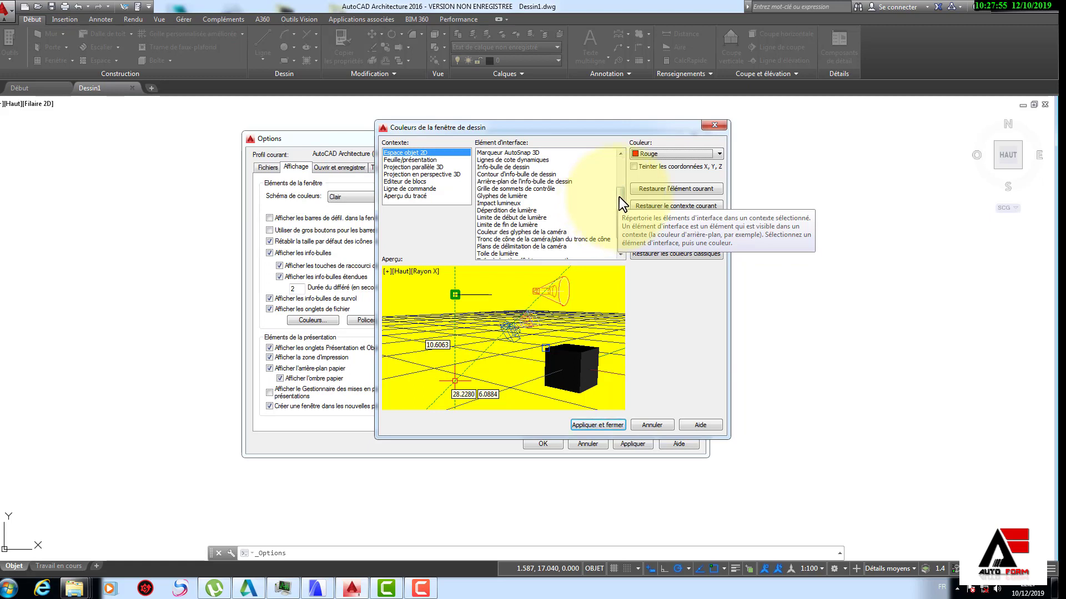
left_click_drag(621, 194, 621, 220)
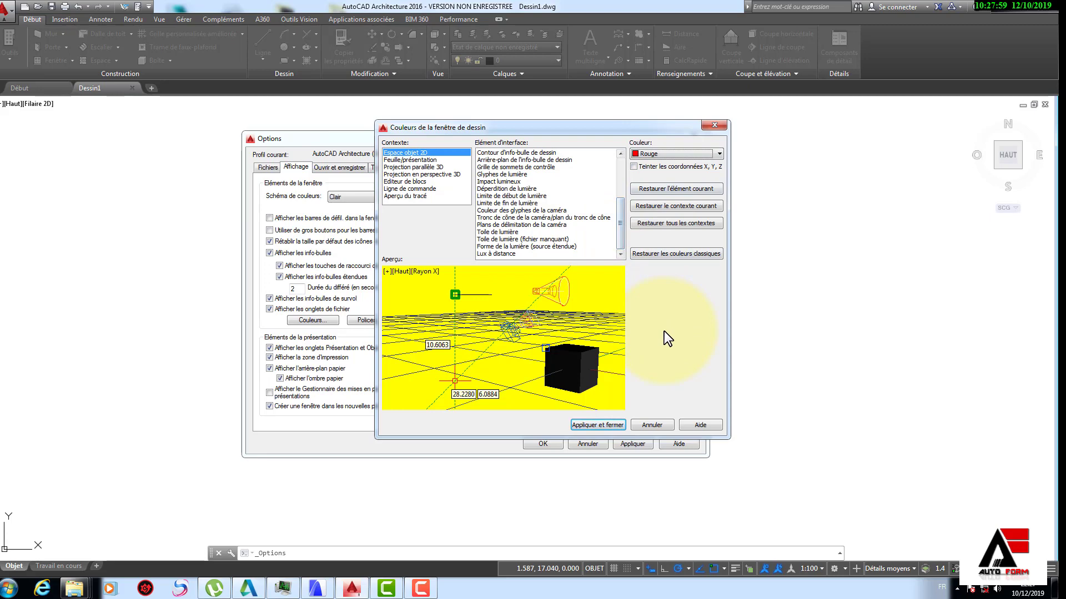
left_click(598, 425)
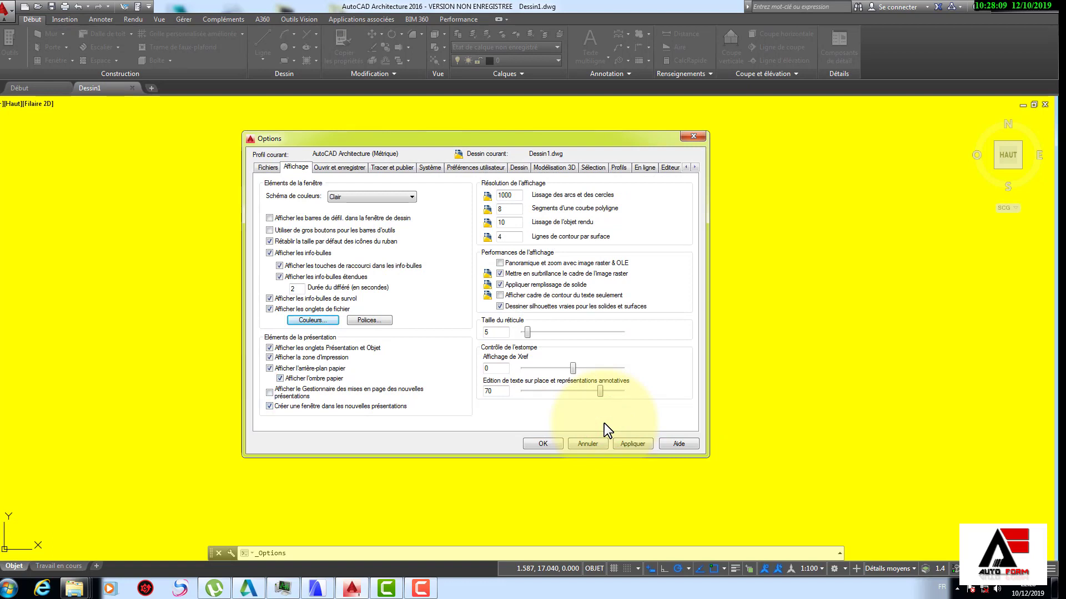
Change the 2D model space's uniform background color to Noir and apply it.
left_click(313, 320)
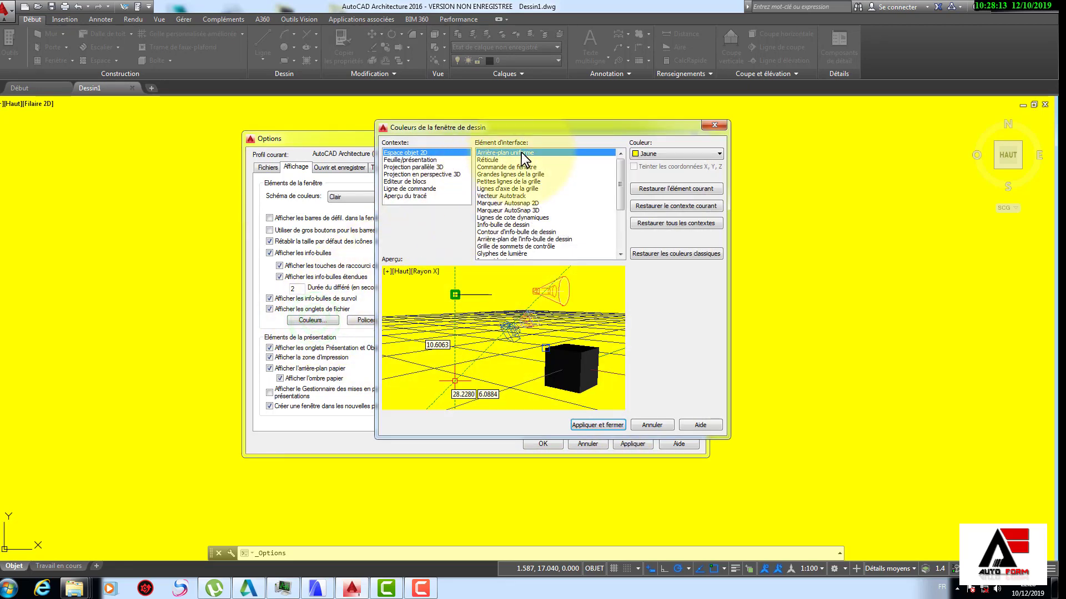
left_click(521, 152)
left_click(653, 153)
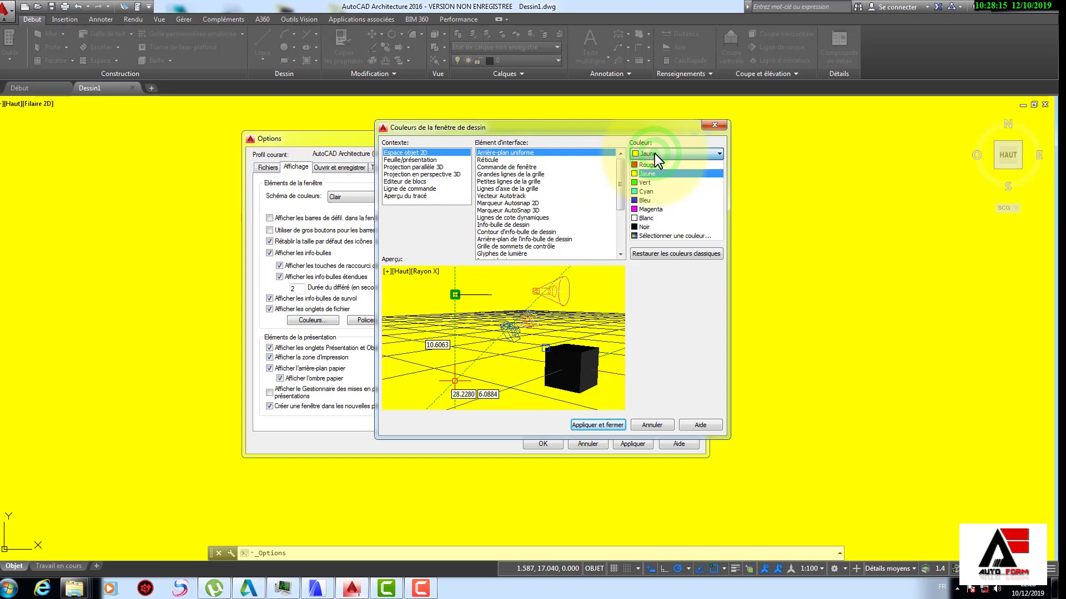
left_click(652, 225)
left_click(581, 425)
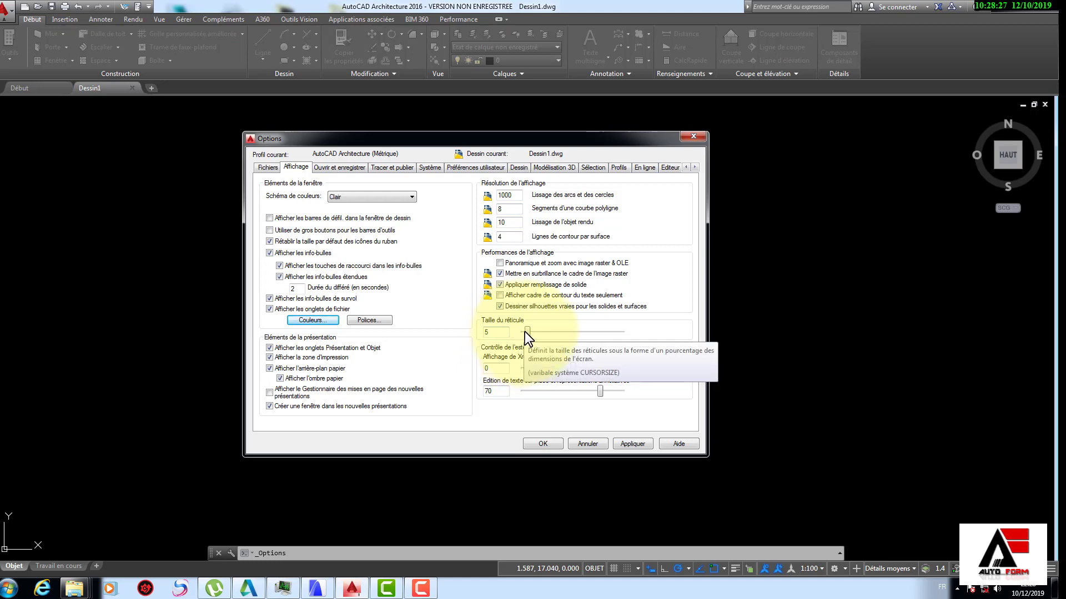
Set the crosshair size to 30 in the display options.
left_click_drag(524, 331, 572, 331)
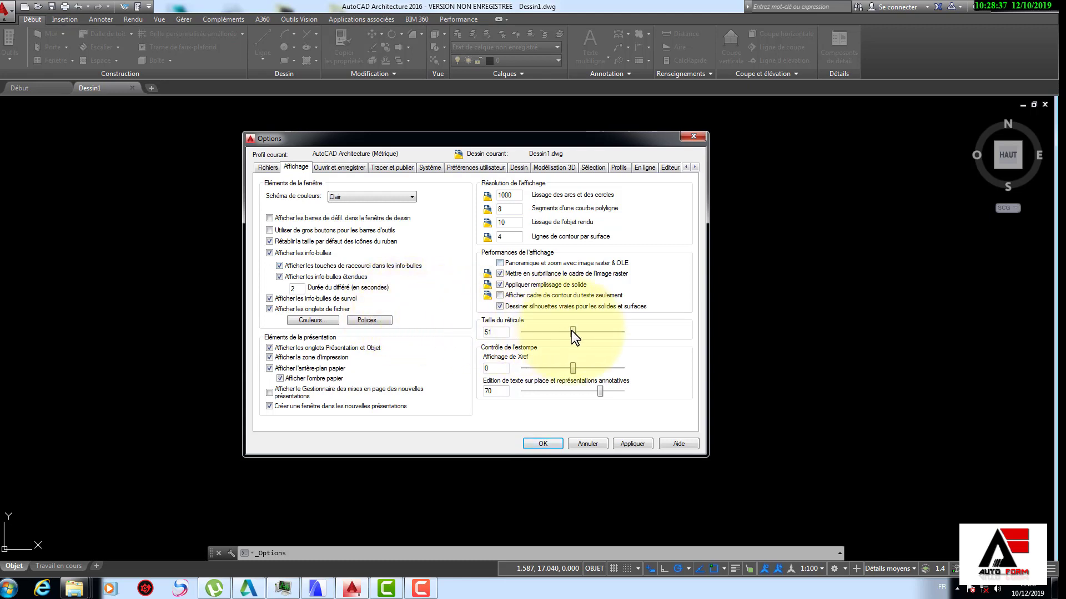
mouse_move(571, 330)
left_mouse_down()
mouse_move(541, 332)
mouse_move(550, 331)
left_mouse_up()
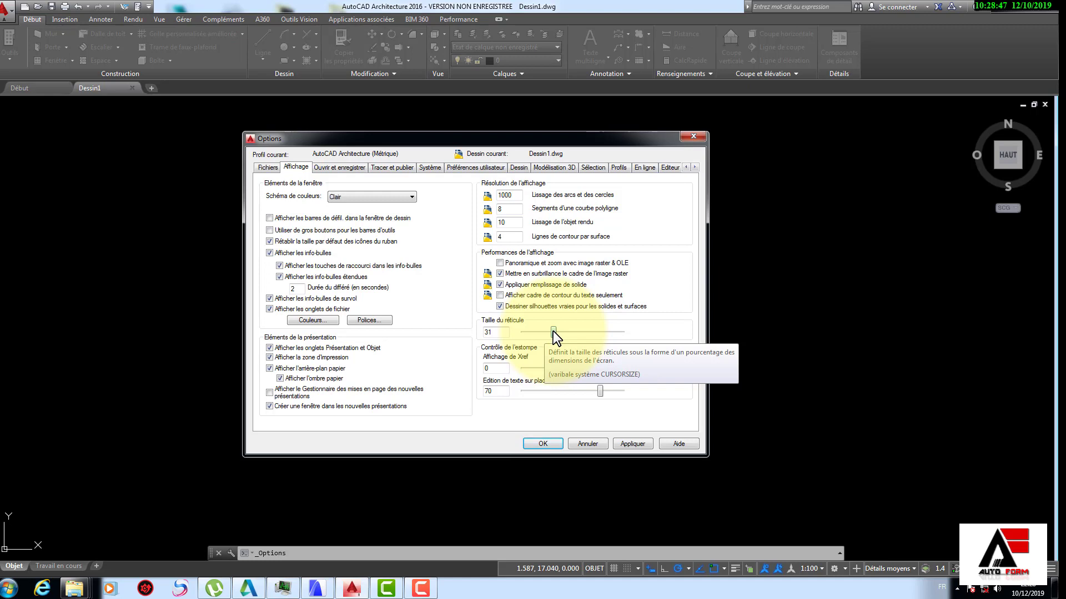
left_click_drag(553, 331, 552, 331)
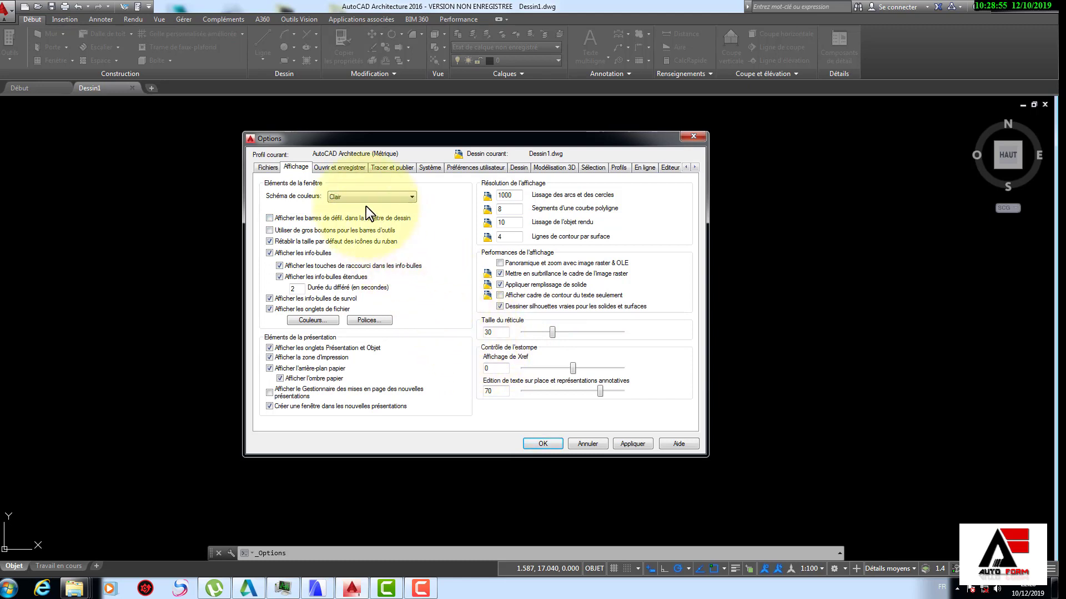
Set the default save format for drawings to Dessin AutoCAD 2004/LT2004 (*.dwg).
left_click(335, 168)
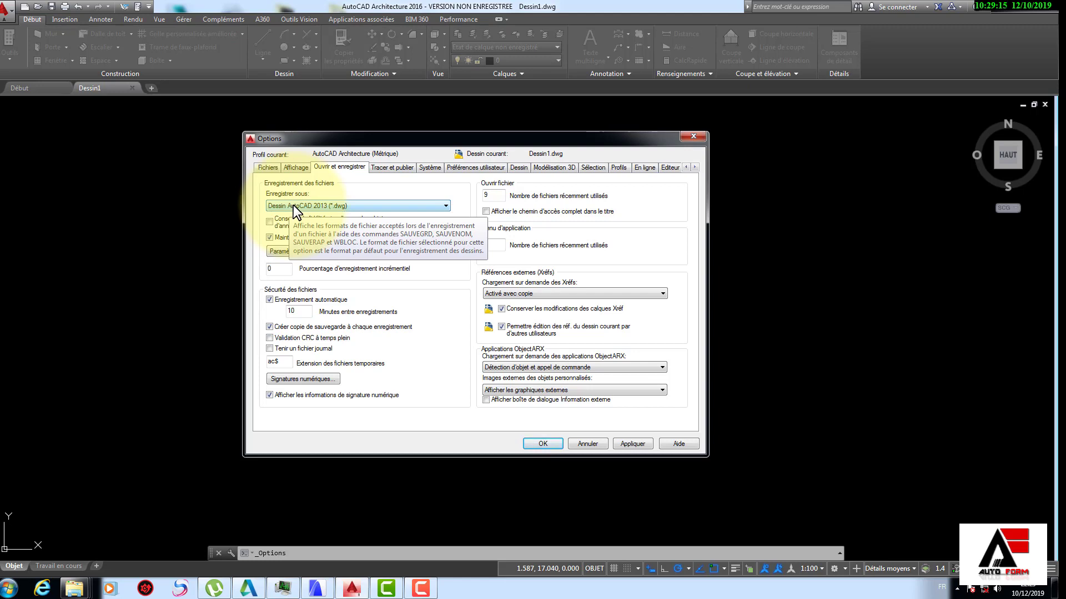
left_click(350, 207)
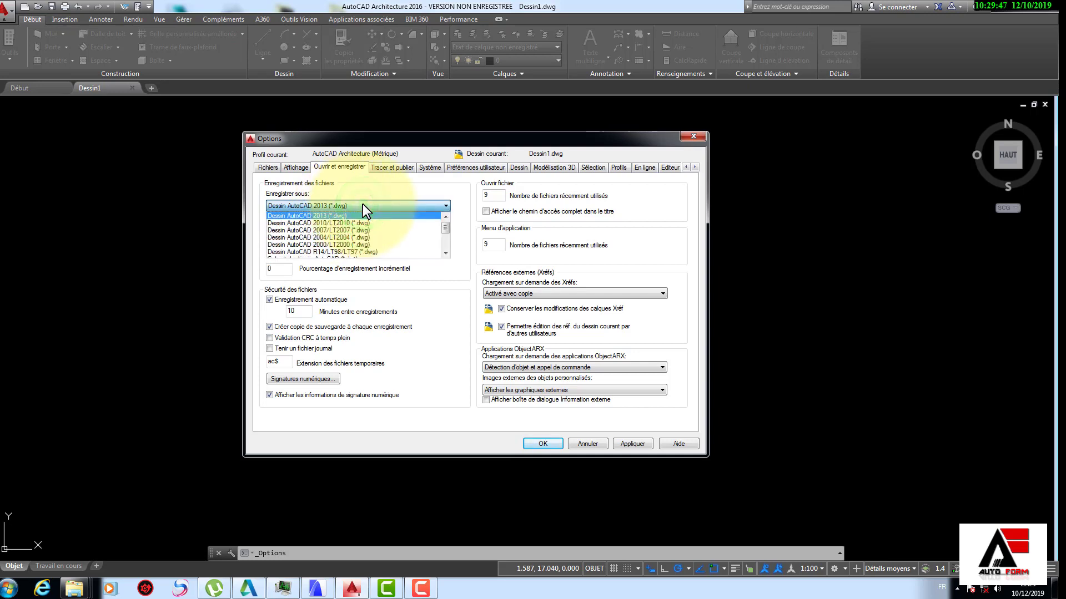
left_click(332, 237)
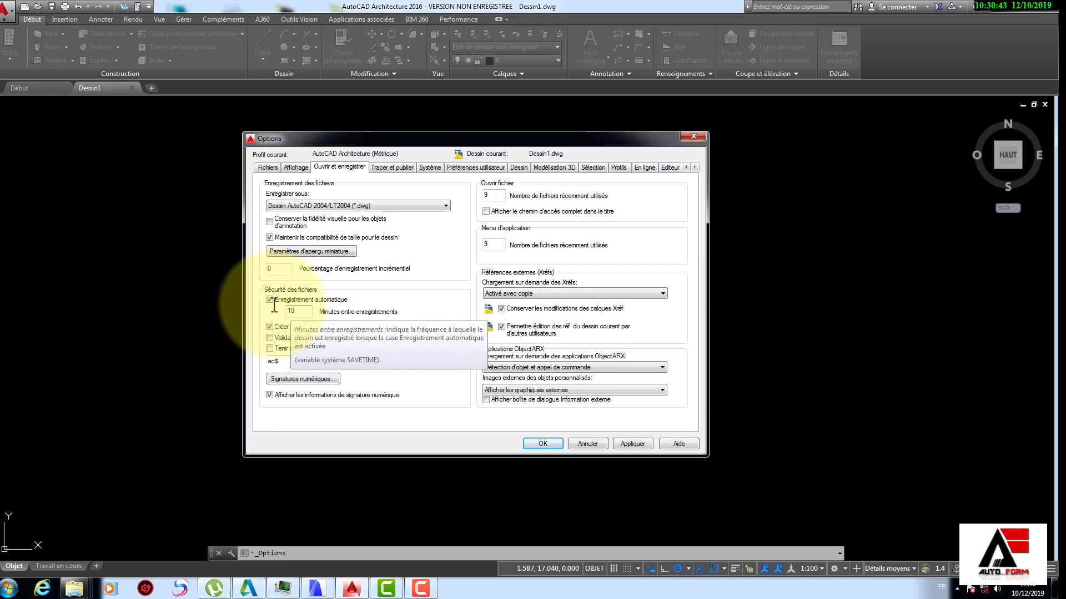
Set the automatic save interval to 5 minutes in the file safety options.
double_click(305, 311)
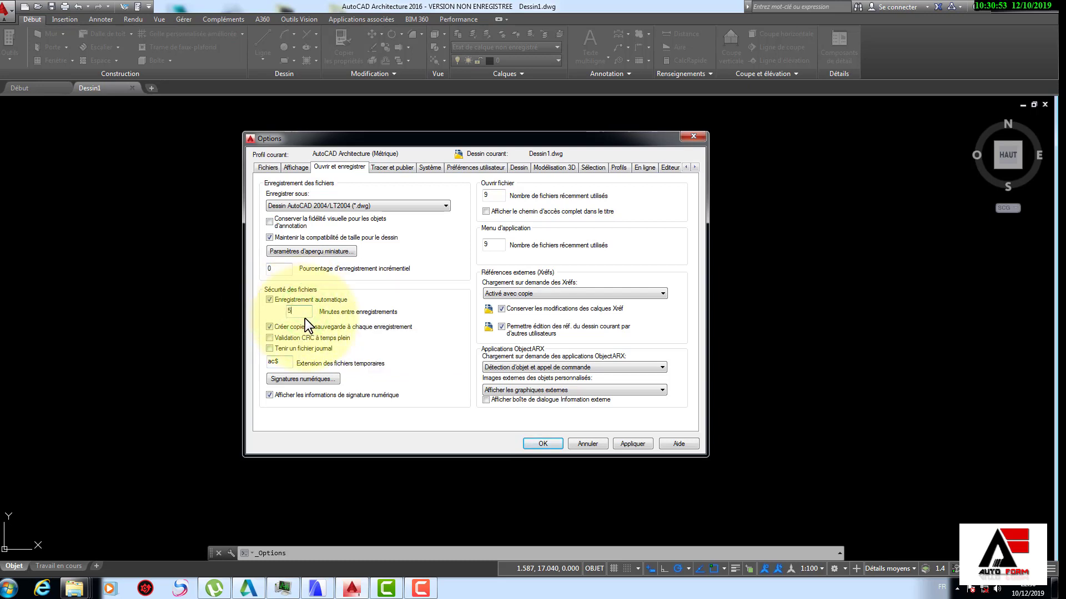
left_click(322, 315)
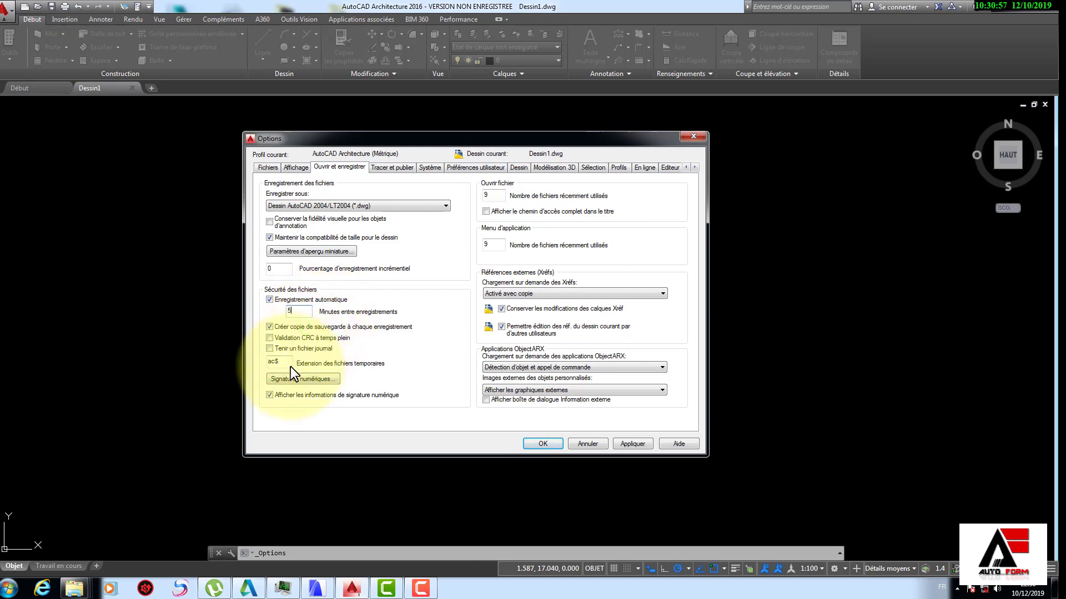
mouse_move(291, 368)
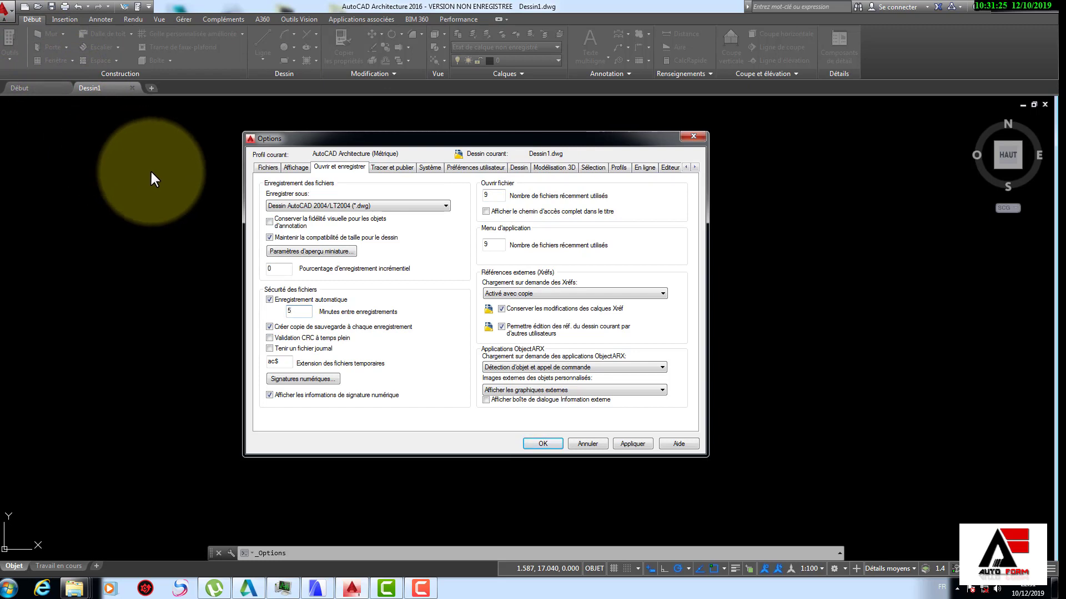
Set the number of recently used files for opening files to 5.
double_click(494, 196)
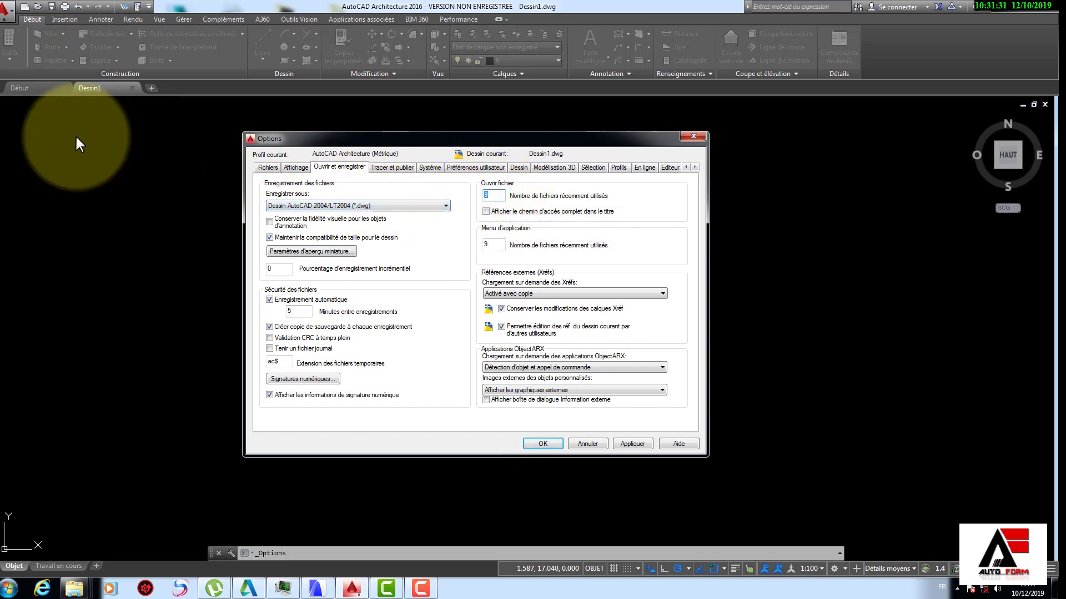
type("5")
left_click(504, 245)
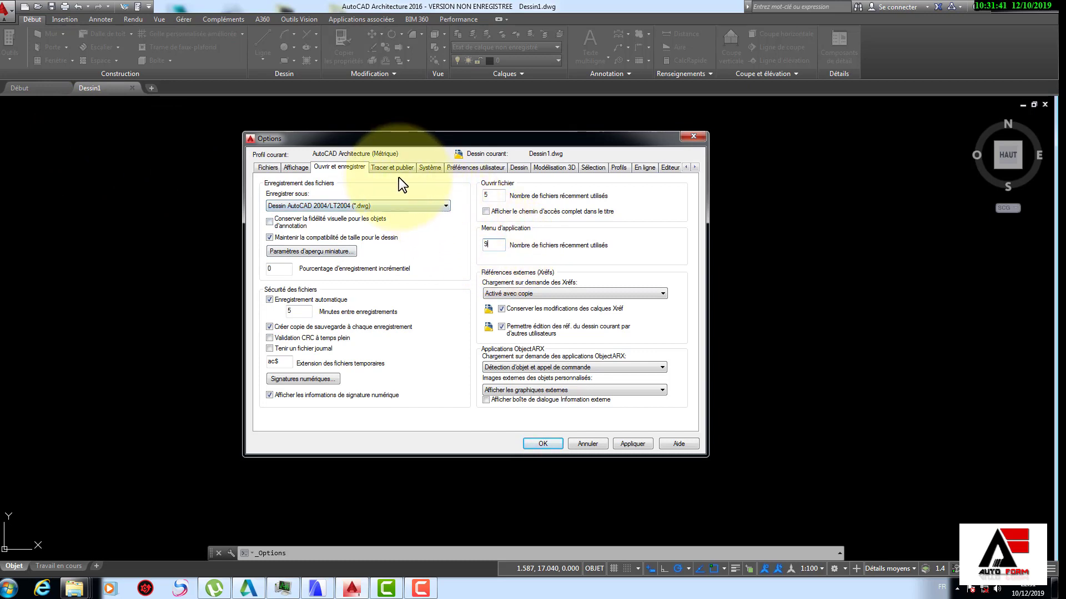
Set the default output device for new drawings to Nitro PDF Creator (Pro 11) in the plot and publish options.
left_click(387, 168)
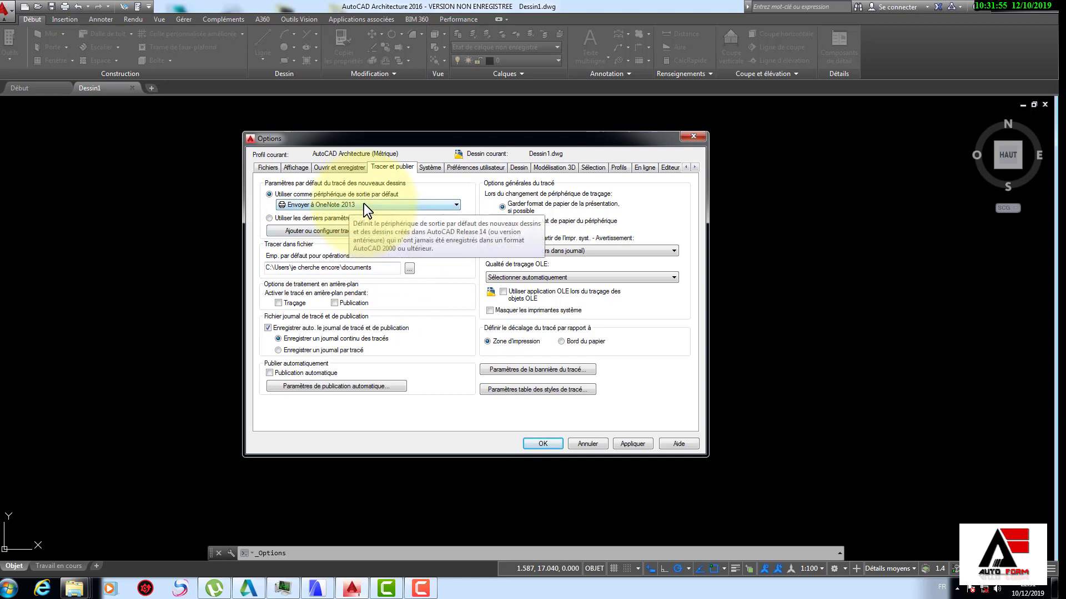
left_click(328, 204)
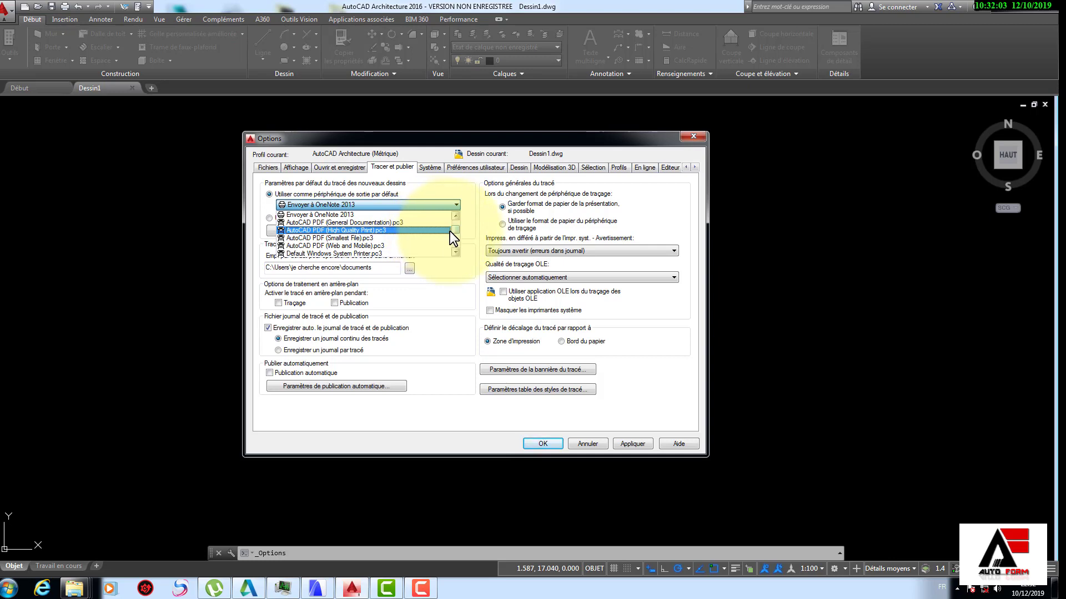
mouse_move(454, 230)
left_mouse_down()
mouse_move(454, 241)
mouse_move(452, 222)
left_mouse_up()
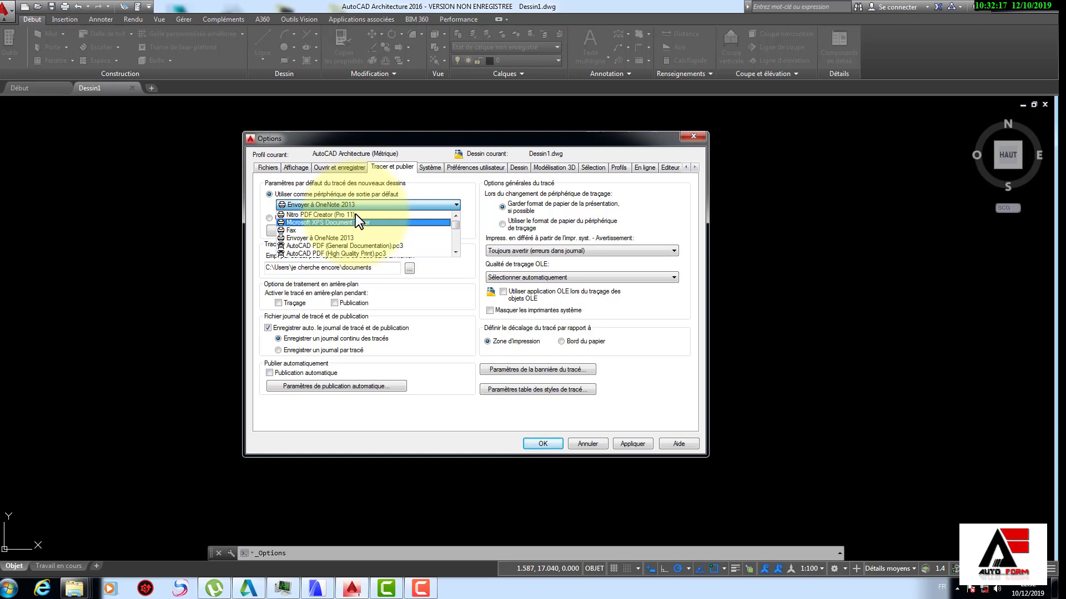
left_click_drag(455, 225, 455, 241)
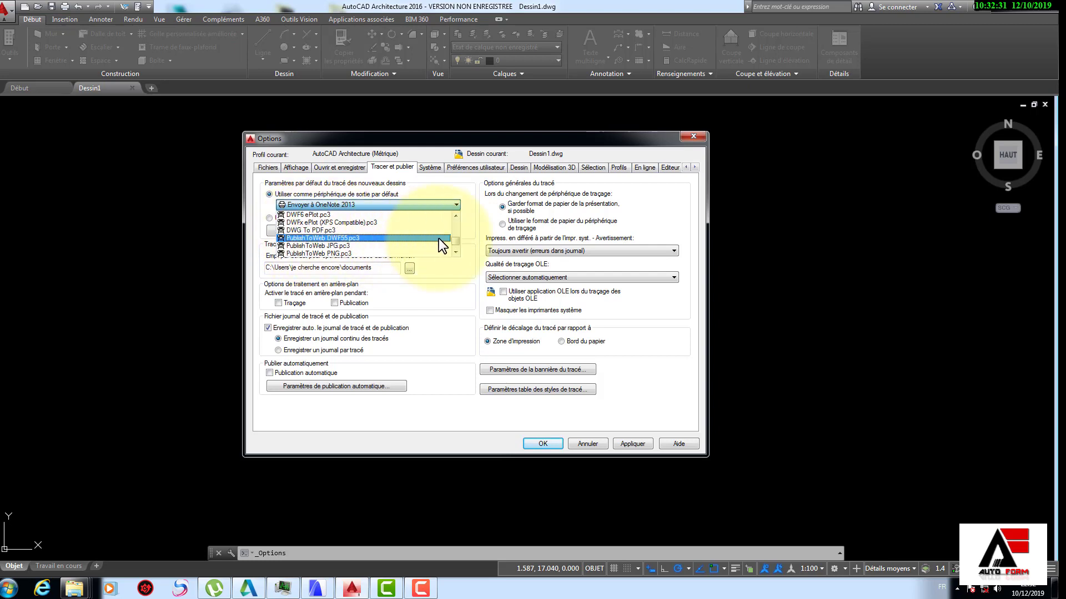
left_click_drag(455, 239, 455, 227)
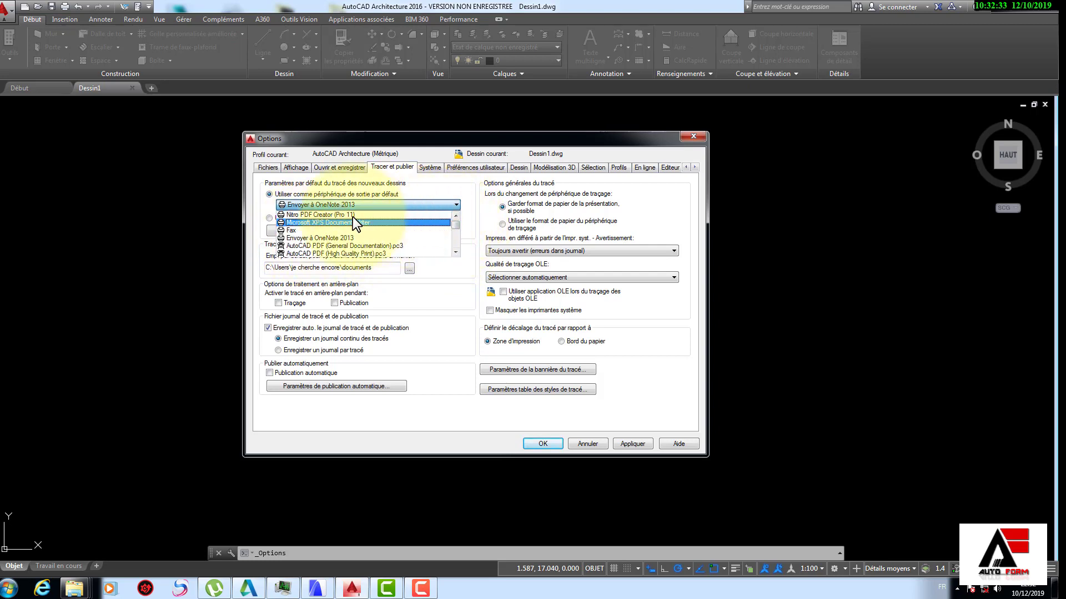
left_click(324, 215)
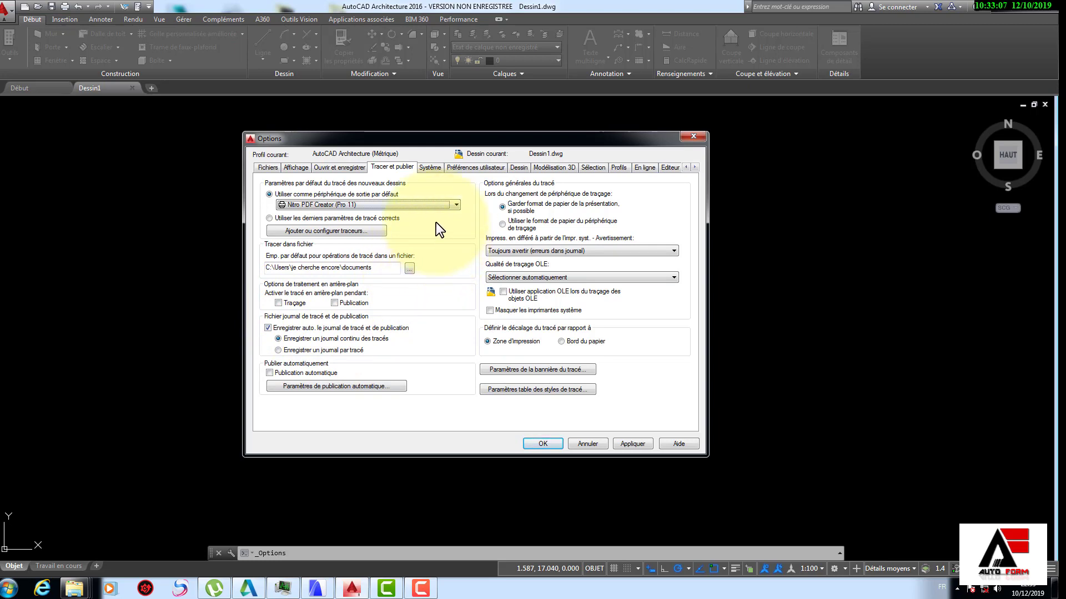
Turn off hardware acceleration in the system's graphics performance settings and accept the change.
left_click(433, 168)
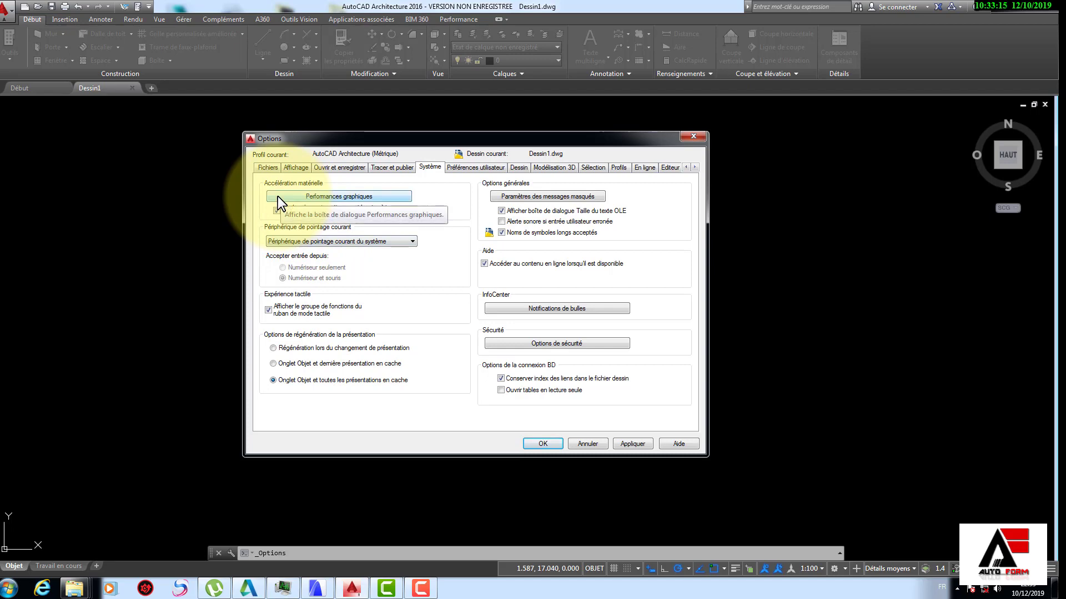
left_click(314, 198)
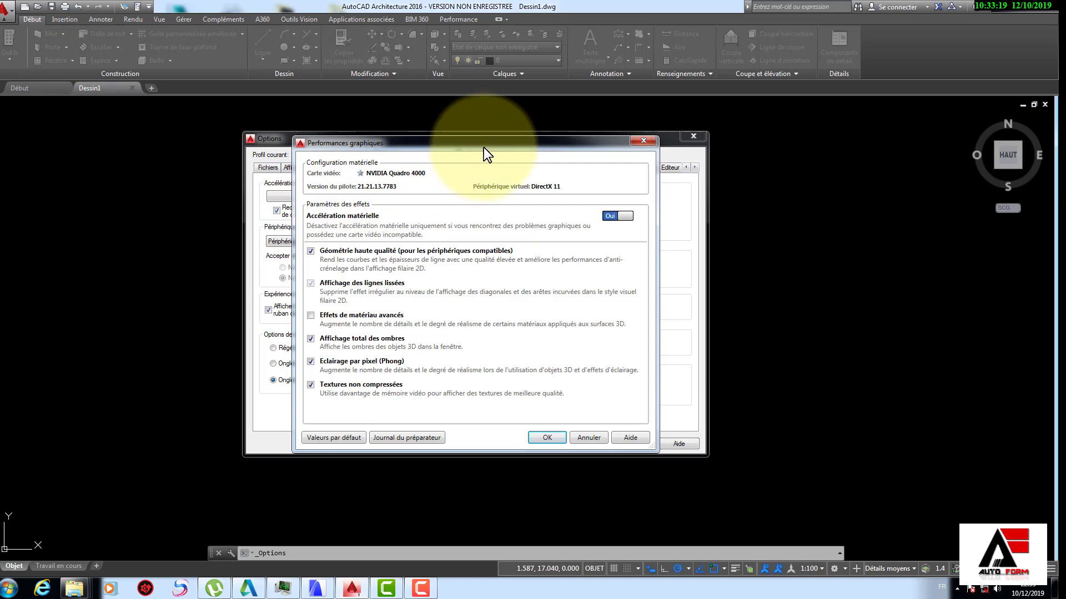
left_click_drag(484, 146, 499, 140)
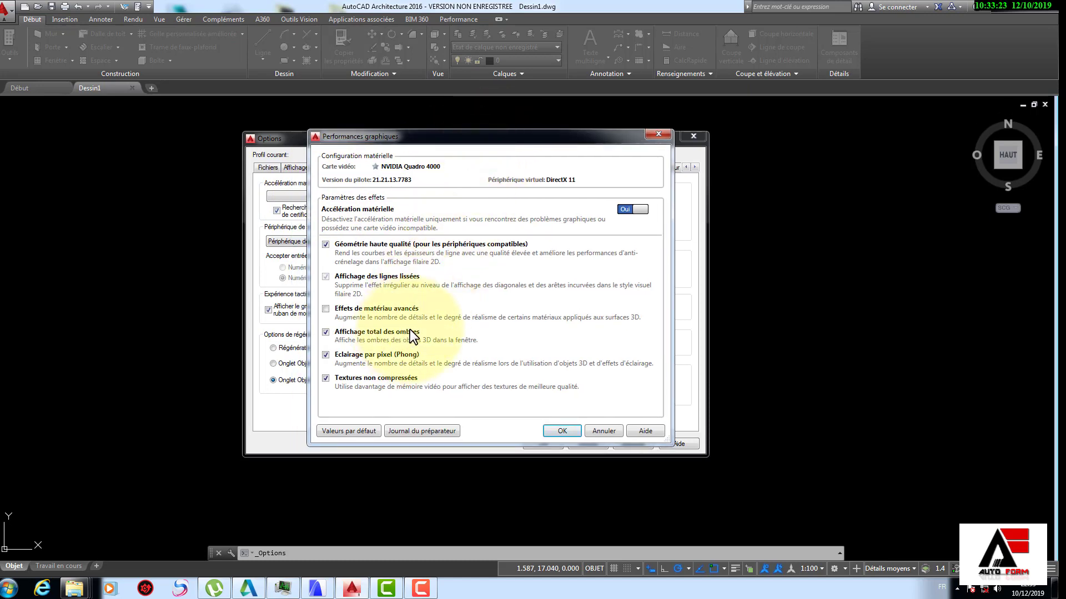
left_click(639, 210)
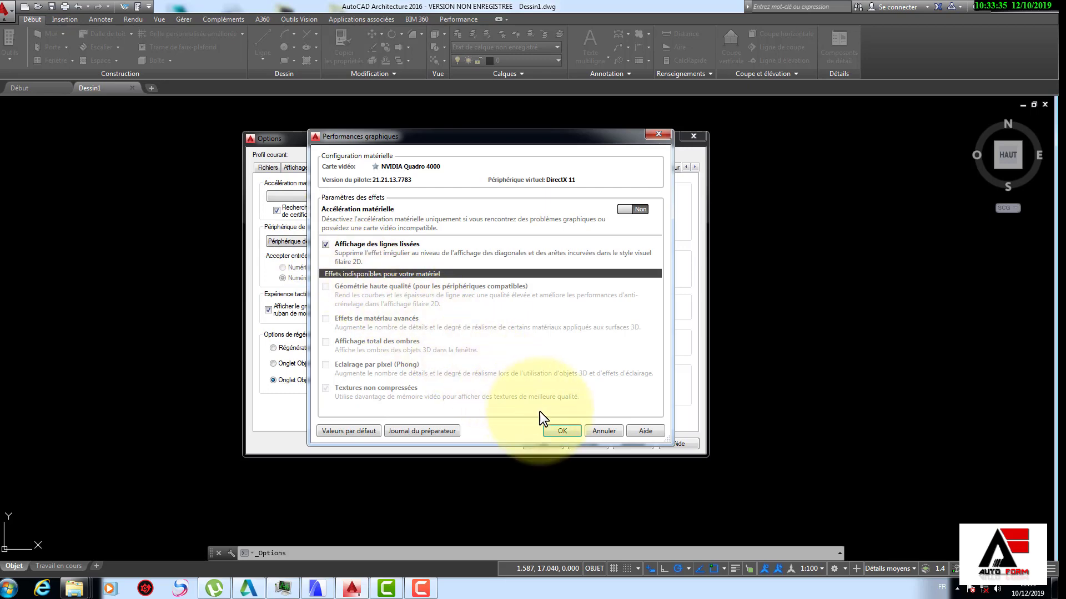
left_click(562, 431)
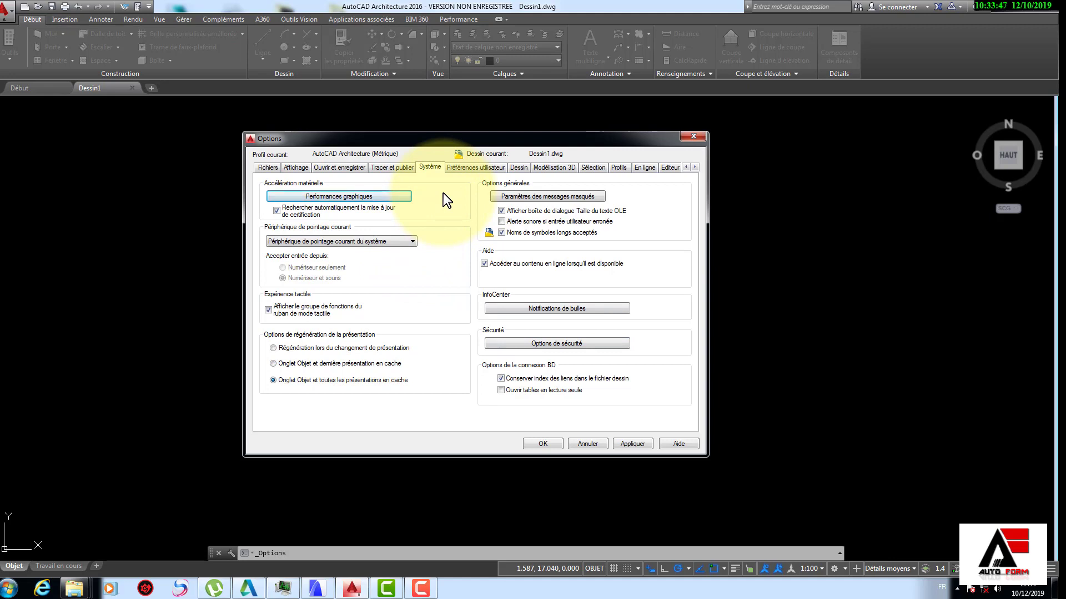
Set the insertion scale units to Mètres for both the source content and the target drawing.
left_click(470, 168)
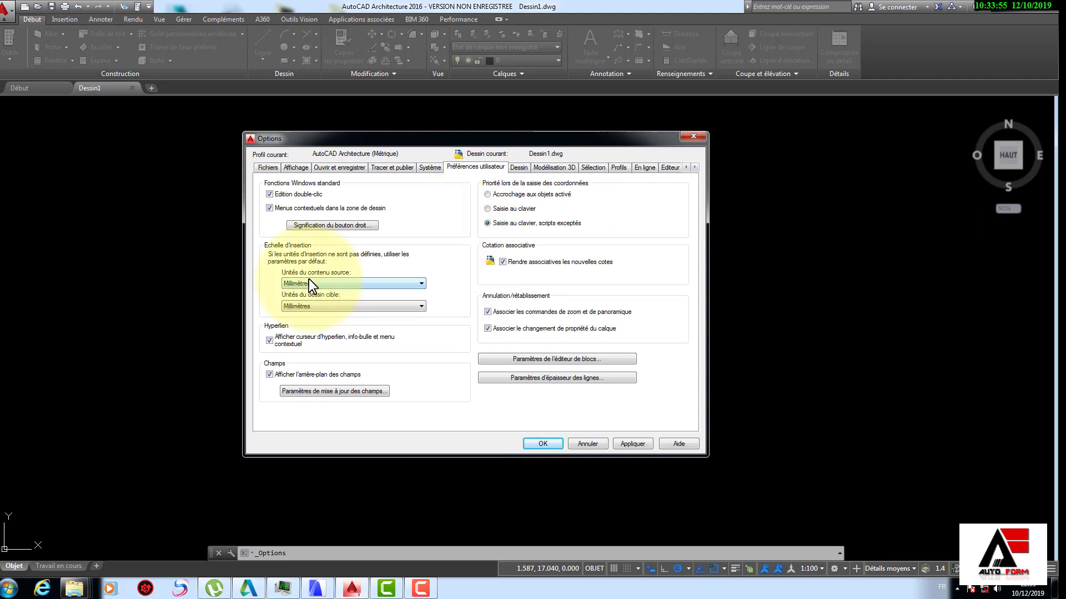
left_click(341, 283)
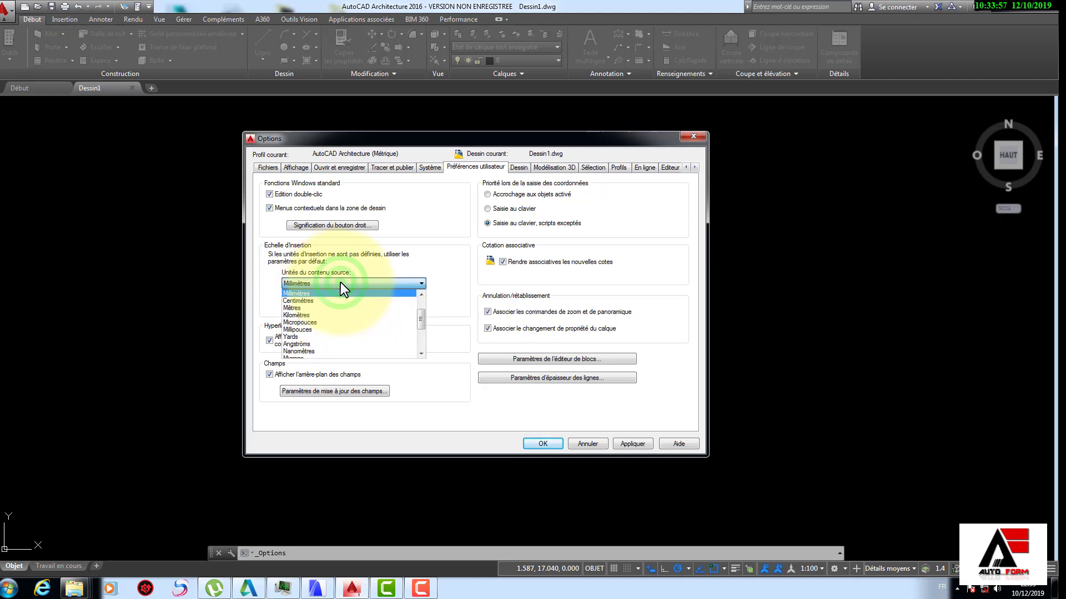
left_click(308, 307)
left_click(315, 306)
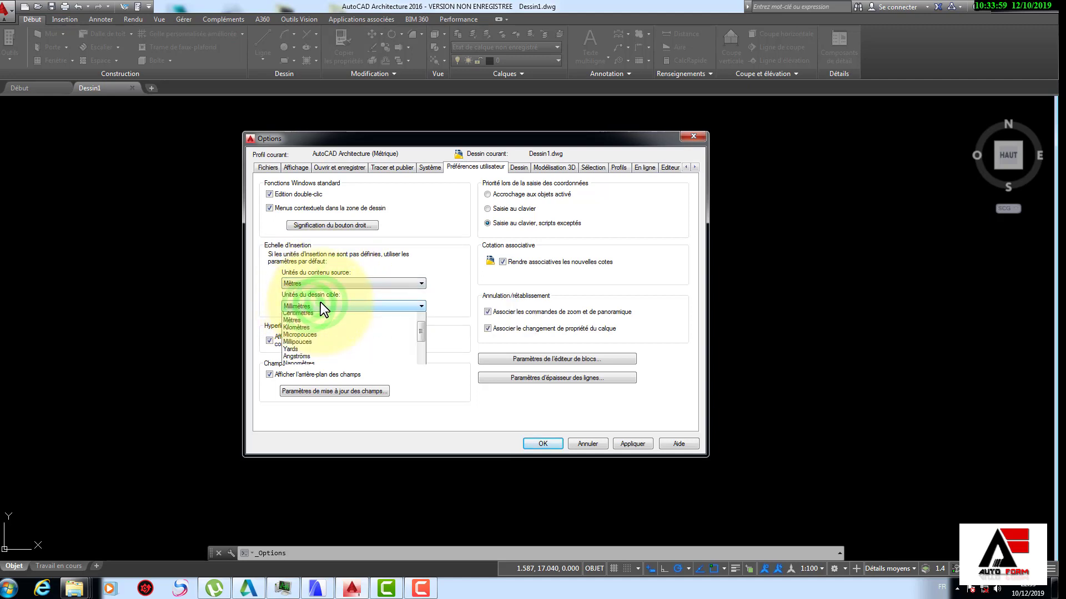
left_click(301, 331)
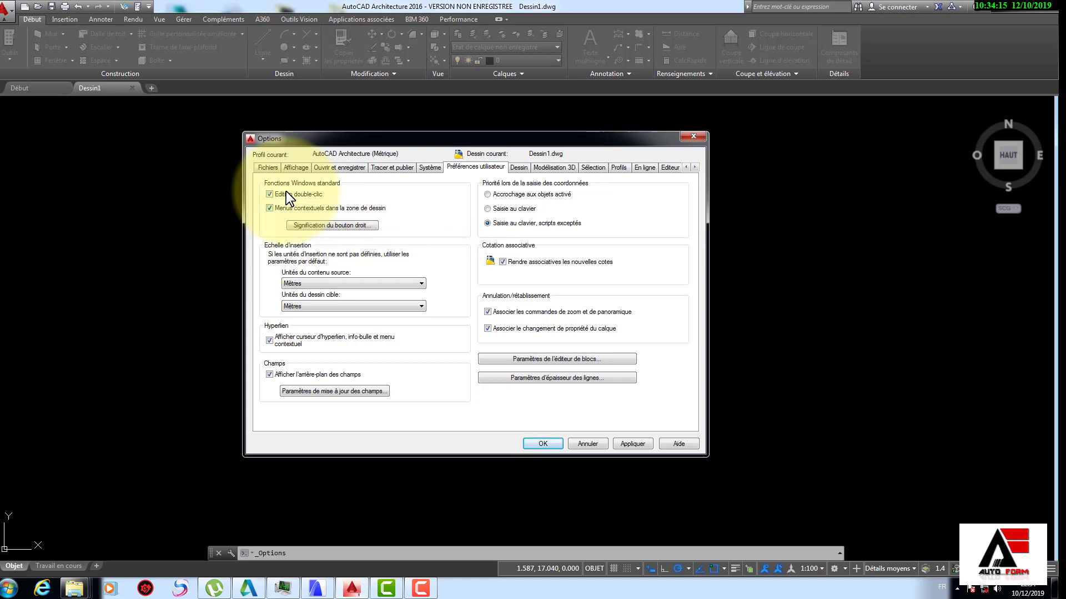
Review the right mouse button customization for default, edit and command modes, keeping its settings.
left_click(324, 224)
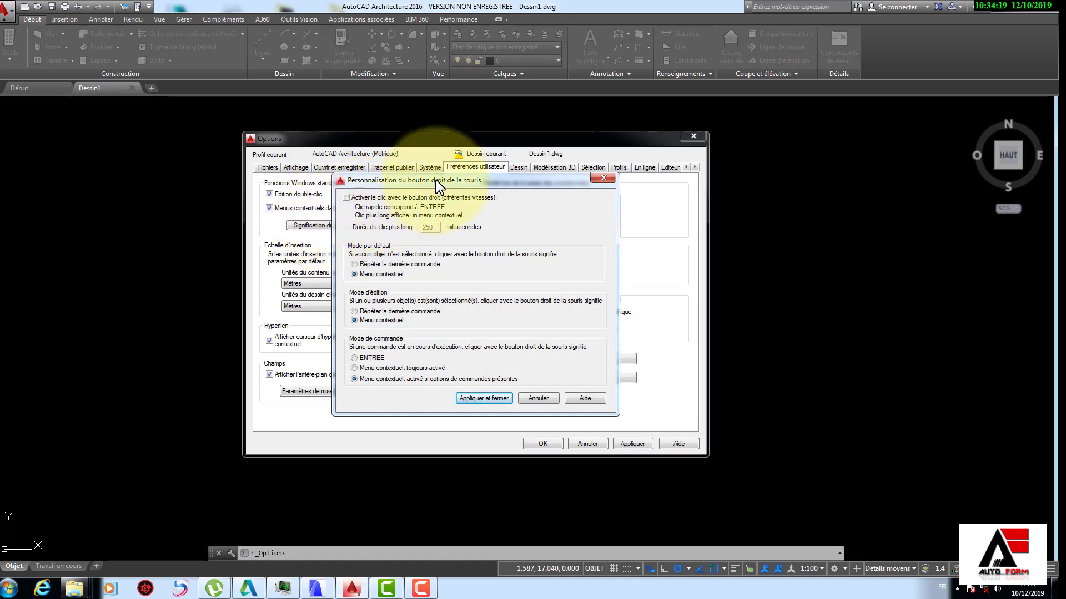
left_click_drag(441, 179, 524, 170)
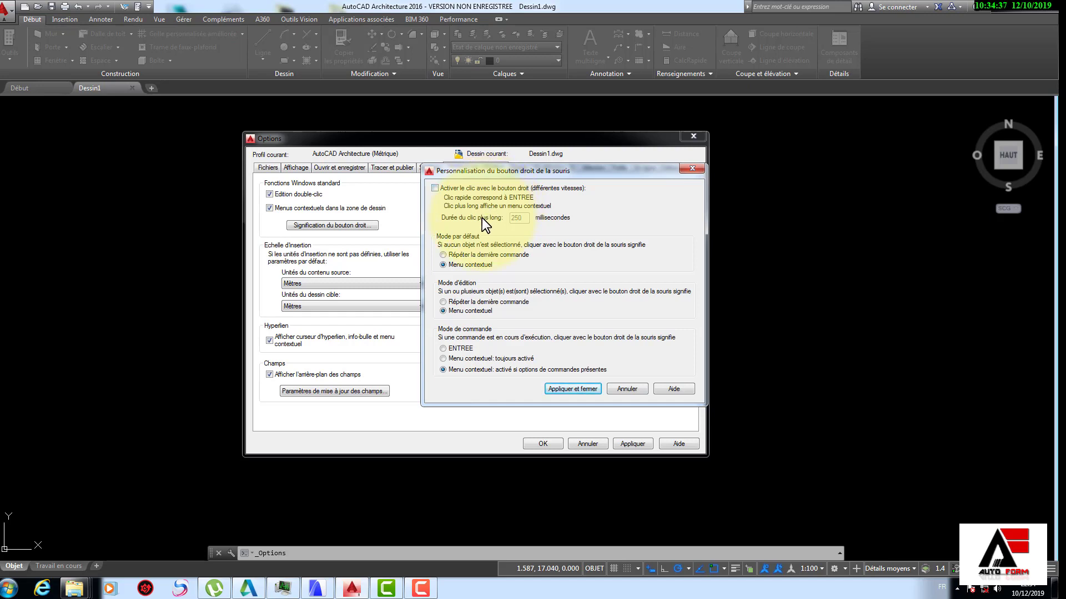
left_click(566, 391)
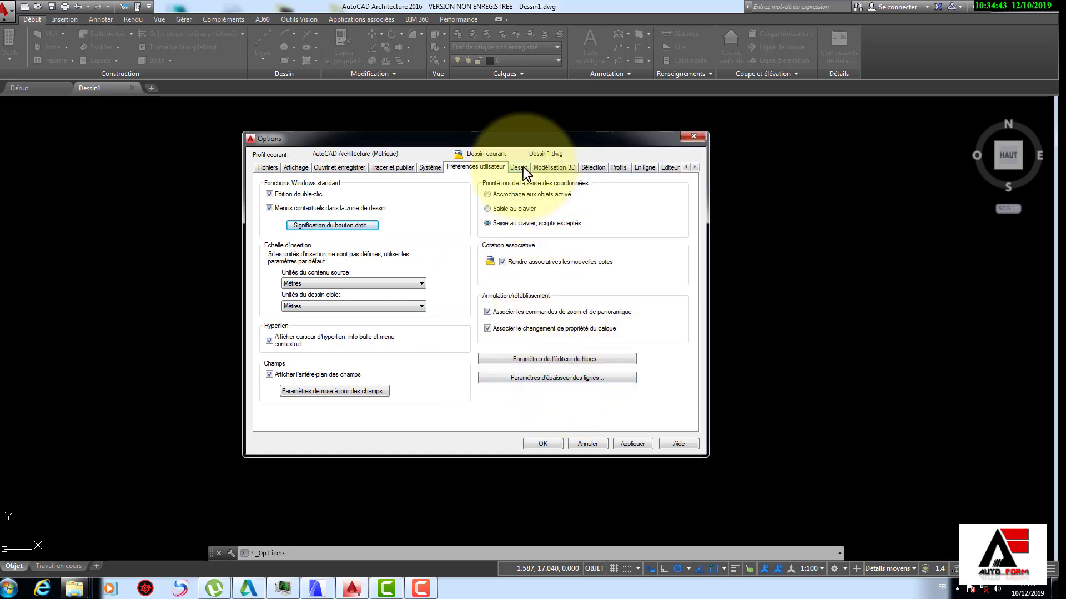
Enlarge the AutoSnap marker size and slightly increase the aperture size in the drafting options.
left_click(520, 168)
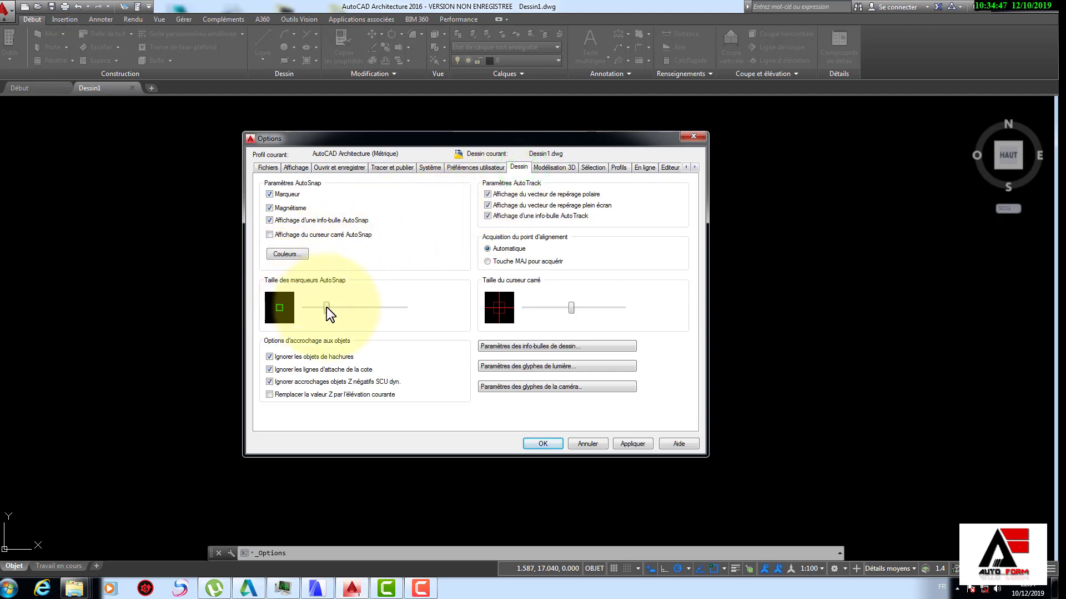
mouse_move(326, 307)
left_mouse_down()
mouse_move(395, 303)
mouse_move(330, 308)
mouse_move(358, 308)
left_mouse_up()
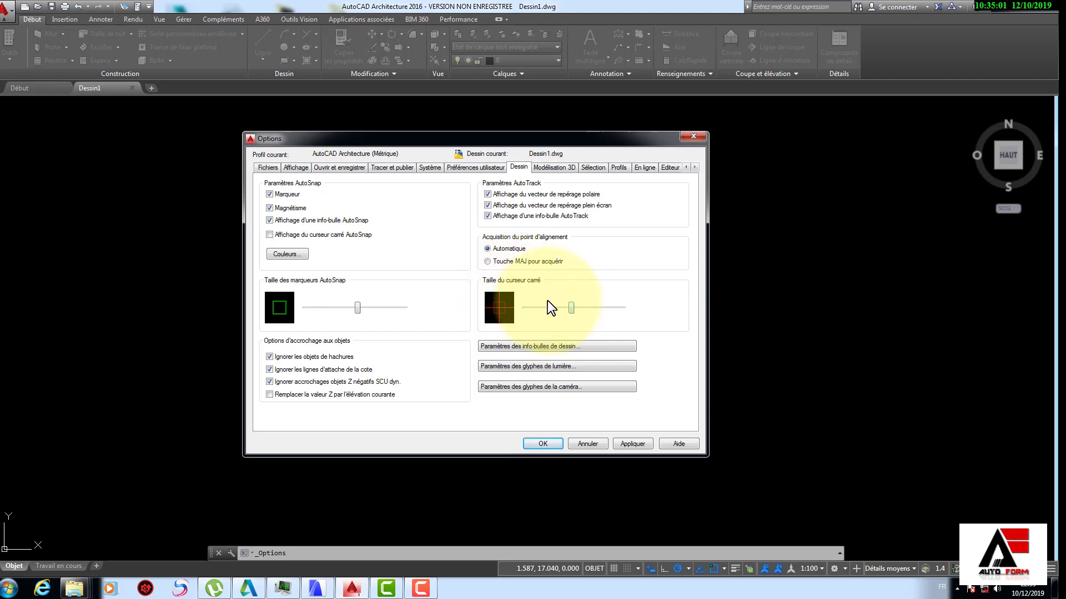
mouse_move(559, 308)
left_mouse_down()
mouse_move(541, 309)
mouse_move(574, 307)
left_mouse_up()
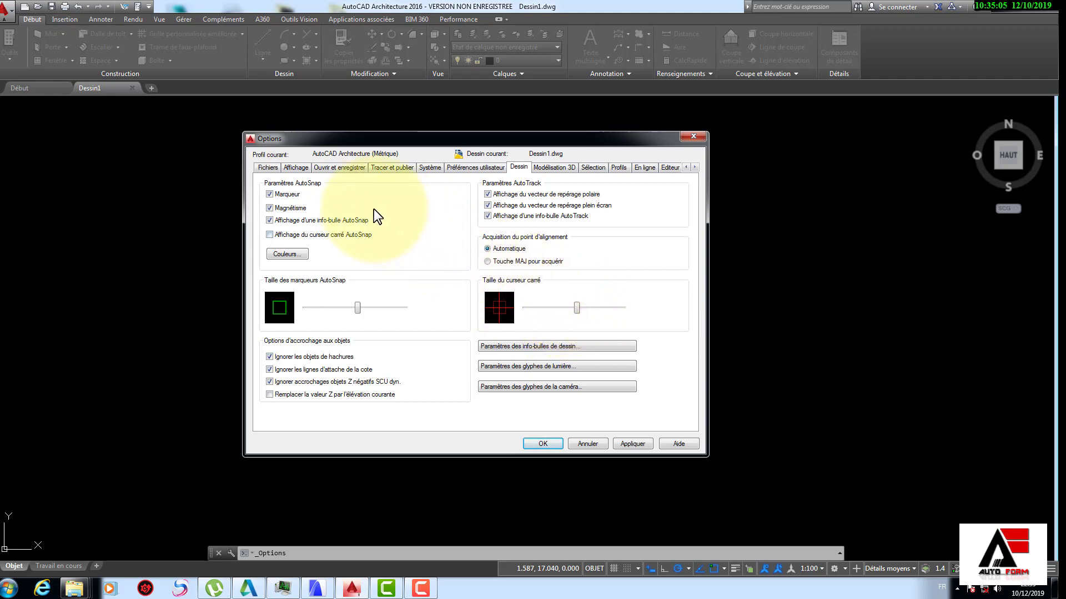
Examine the color setting of the 2D AutoSnap marker in the drawing window colors without changing it.
left_click(288, 254)
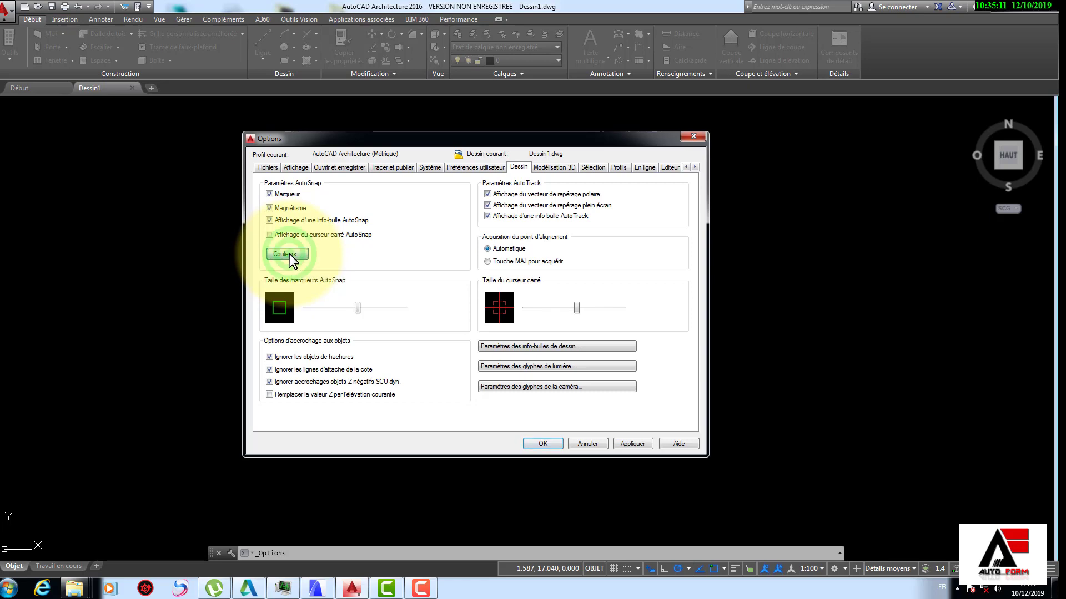
left_click(691, 153)
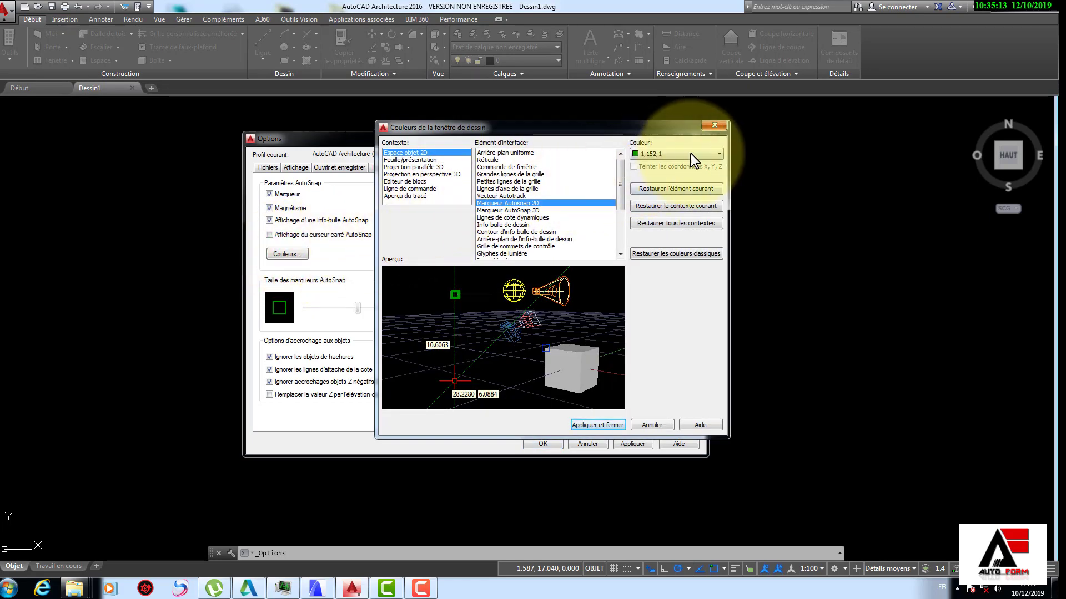
left_click(694, 154)
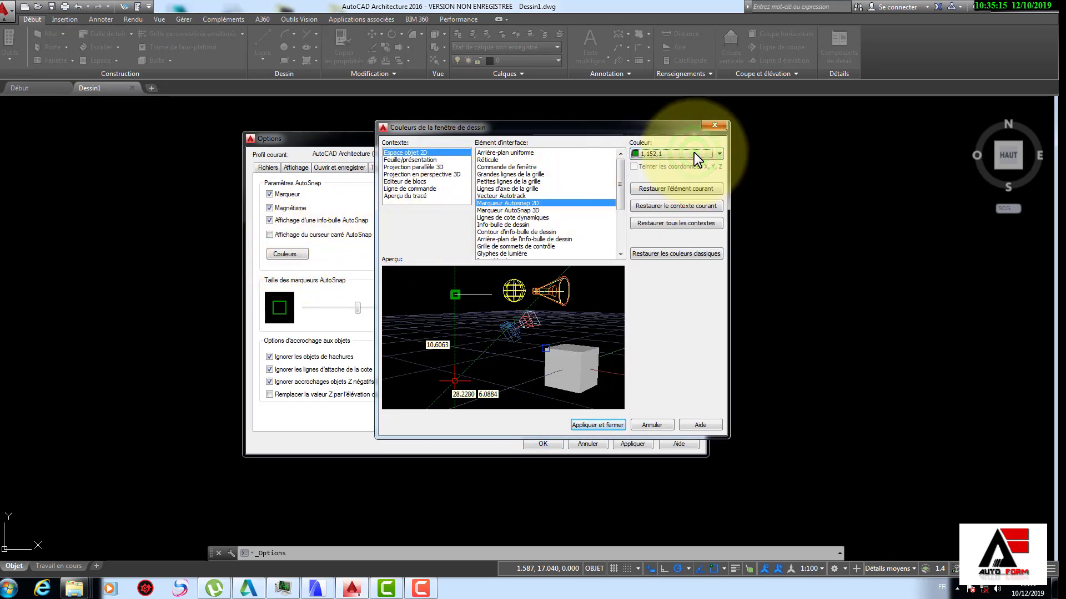
left_click(652, 426)
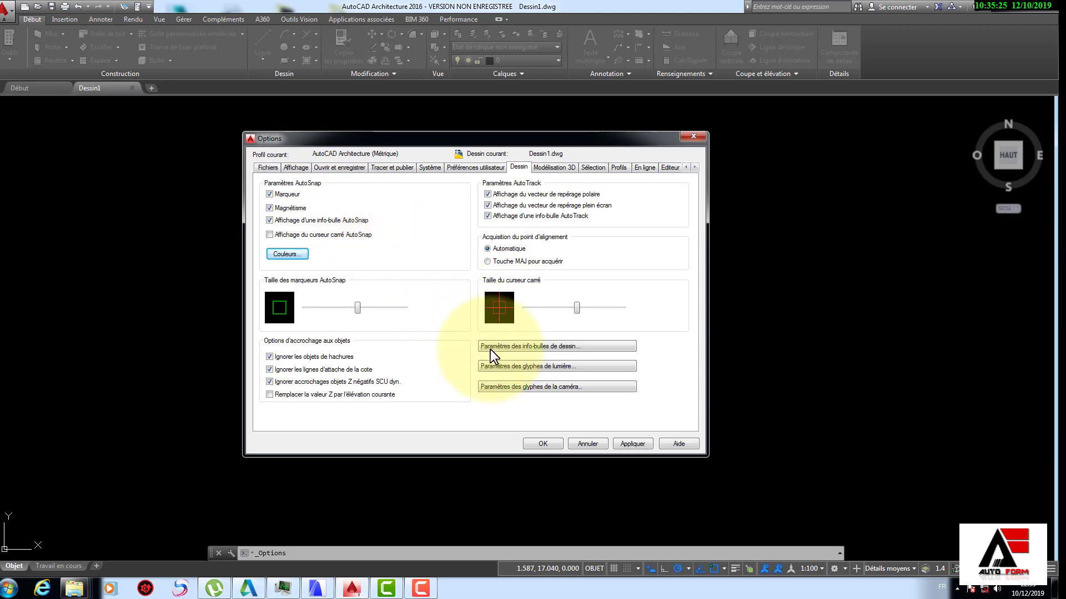
Set the drafting tooltip appearance to size 3 and transparency 8%, keeping the tooltip colors.
left_click(538, 348)
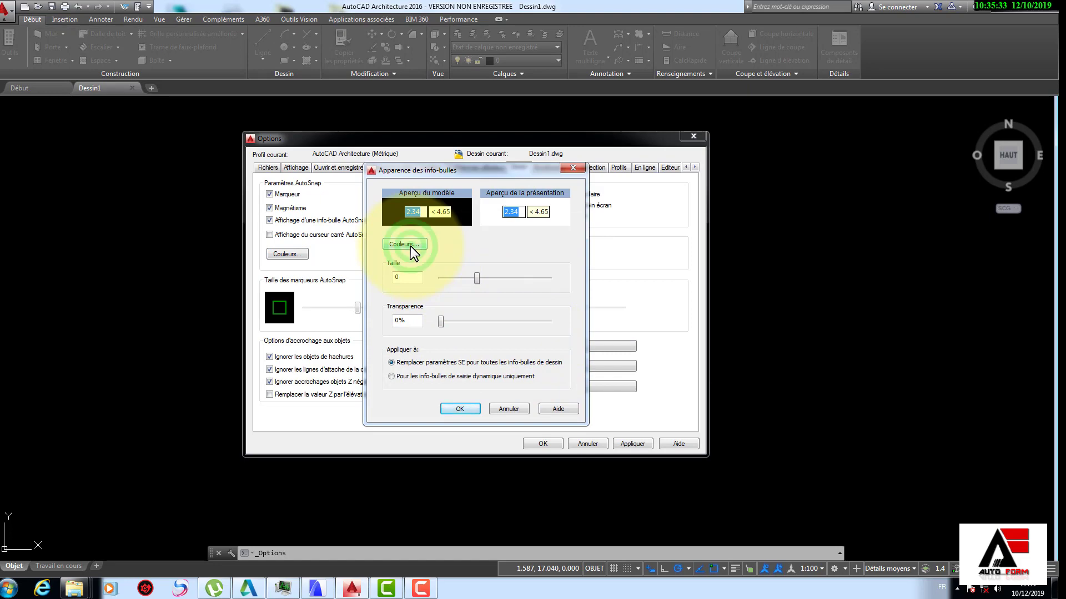
left_click(411, 245)
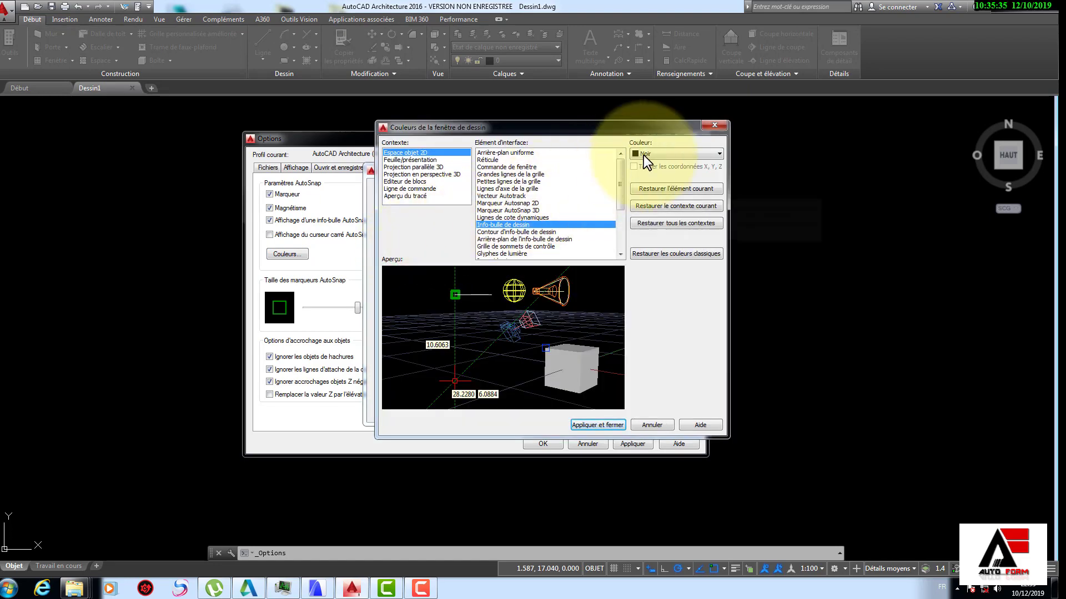
left_click(714, 126)
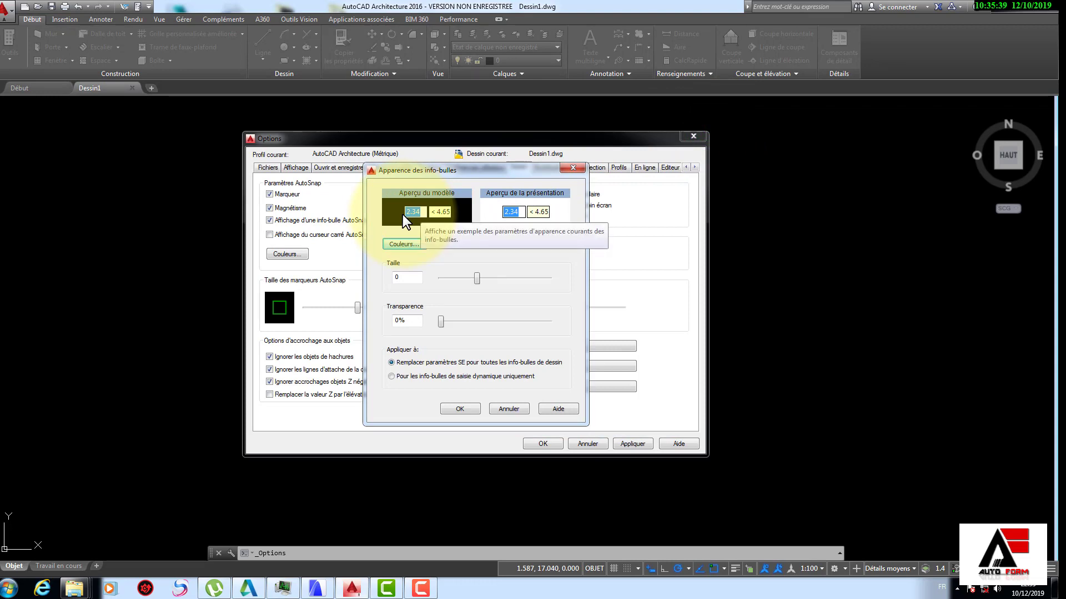
left_click(476, 278)
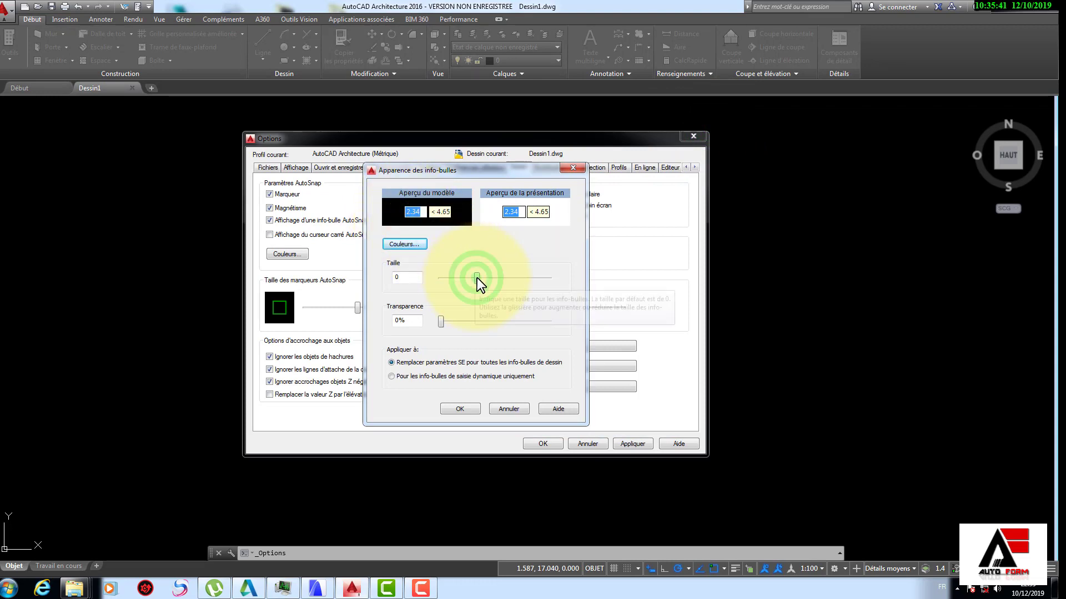
left_click_drag(481, 278, 511, 278)
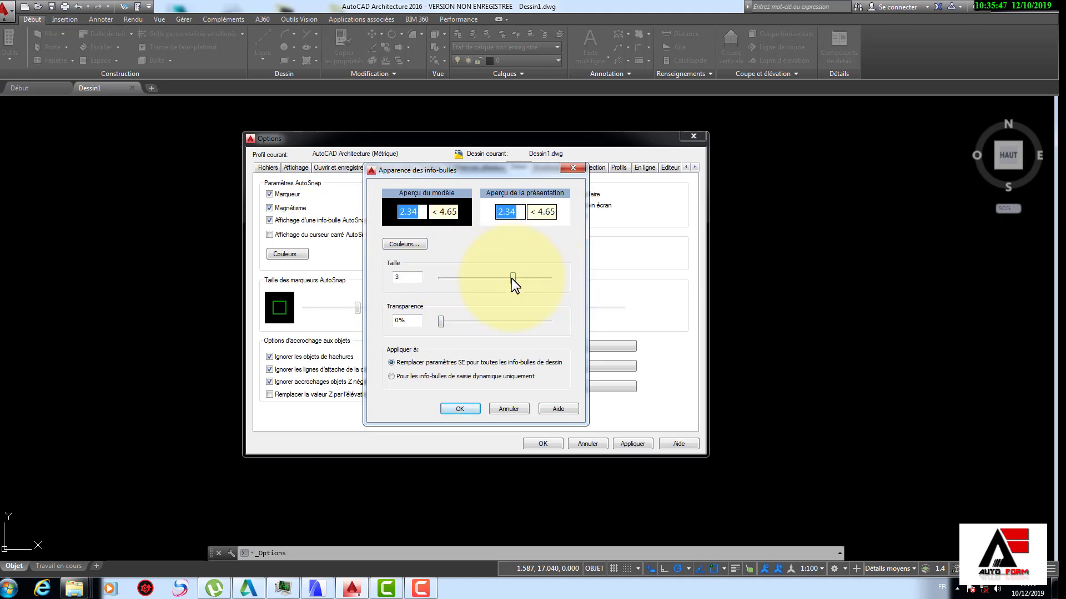
mouse_move(442, 321)
left_mouse_down()
mouse_move(549, 315)
mouse_move(410, 325)
mouse_move(514, 322)
mouse_move(423, 322)
mouse_move(450, 326)
left_mouse_up()
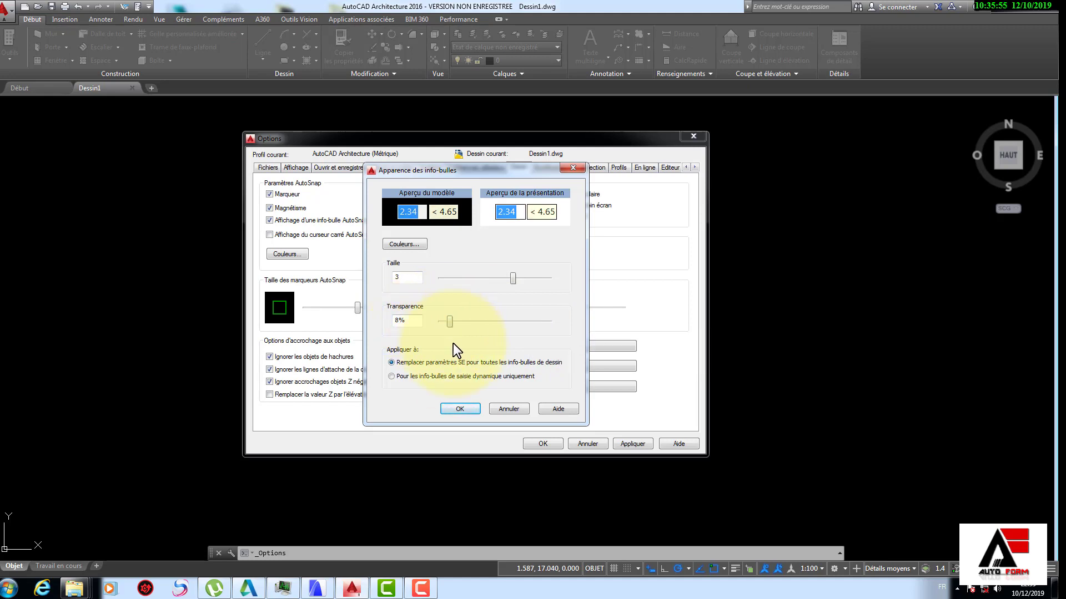
left_click(460, 409)
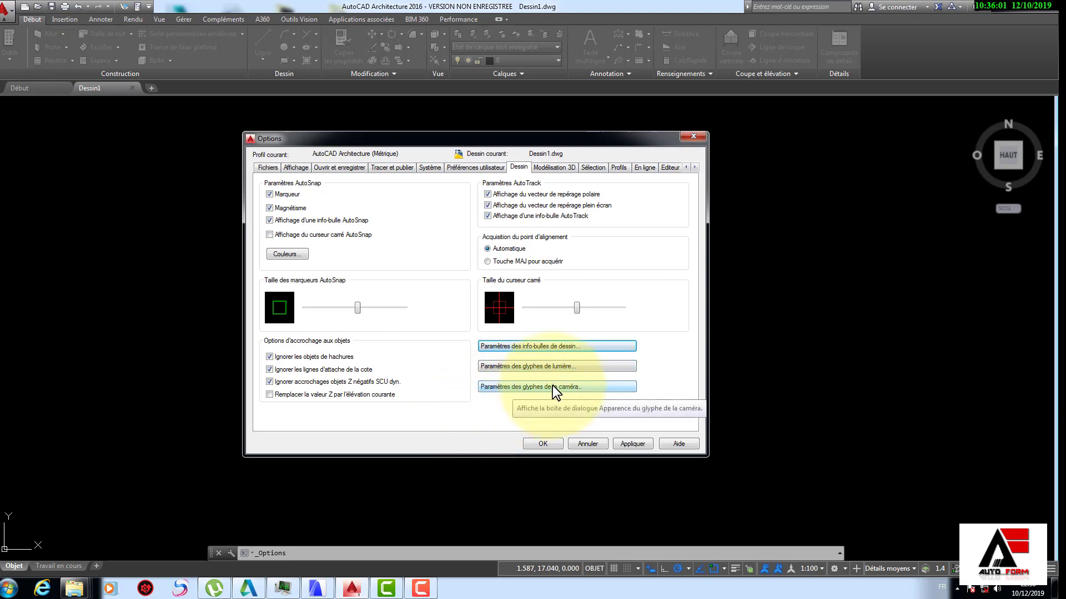
Review the camera glyph appearance and colors, keeping them, and look over the 3D modeling options.
left_click(551, 385)
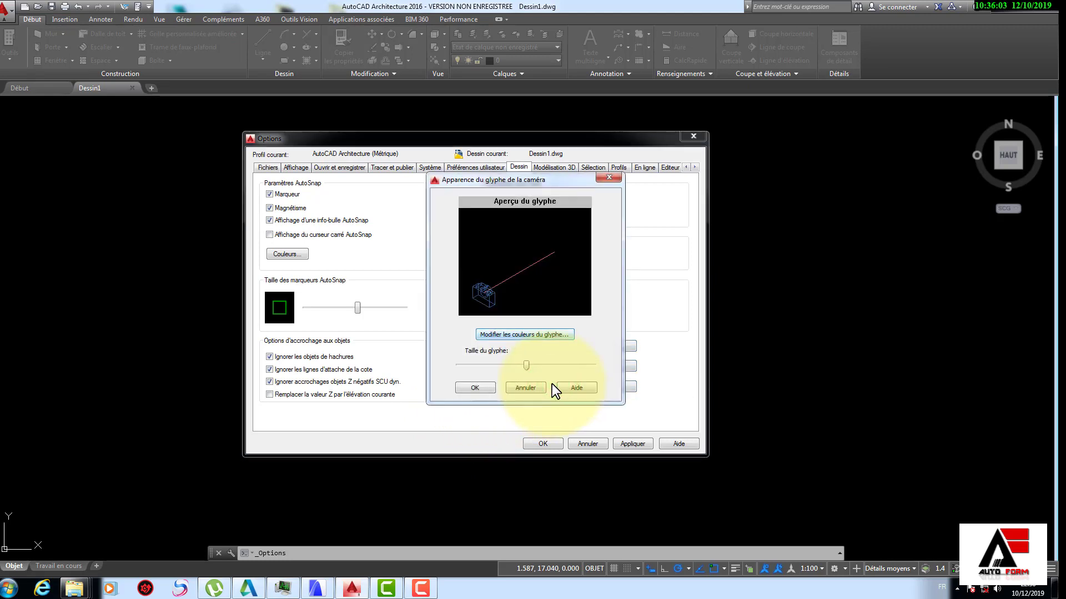
left_click(521, 334)
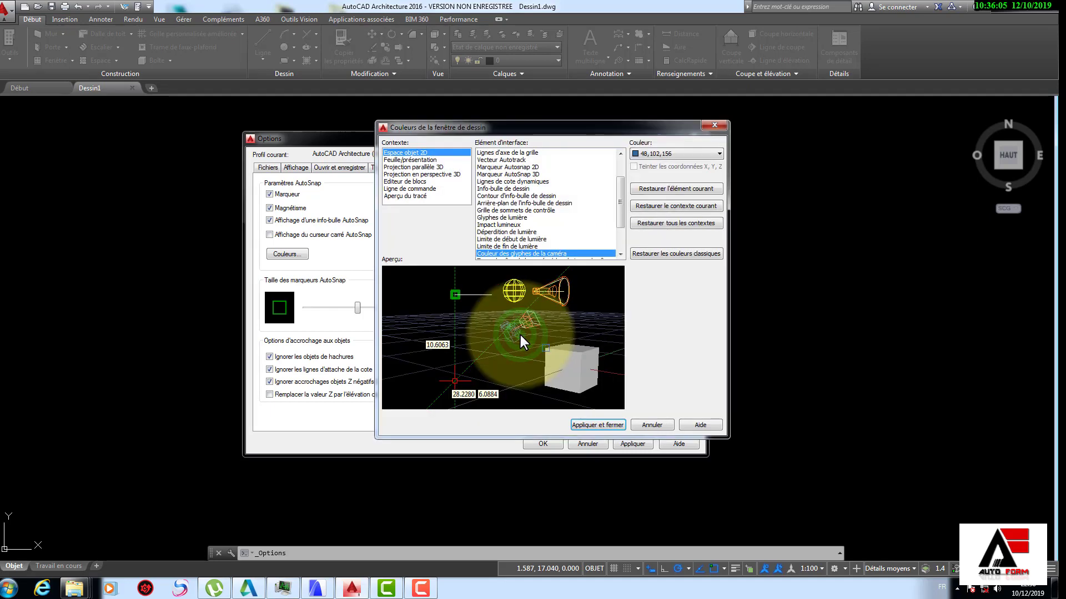
left_click(711, 124)
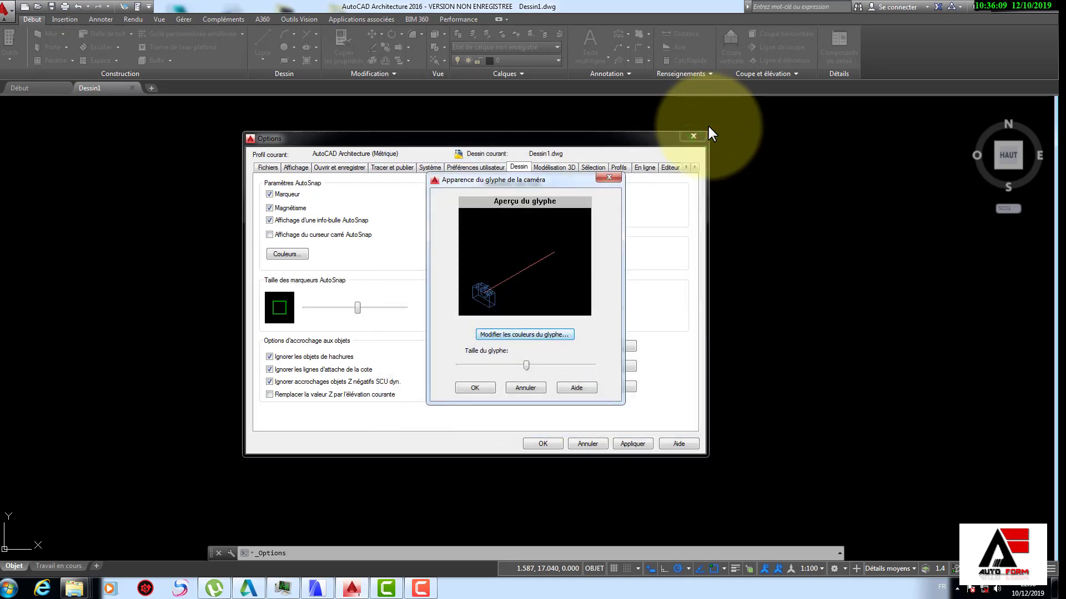
left_click(473, 388)
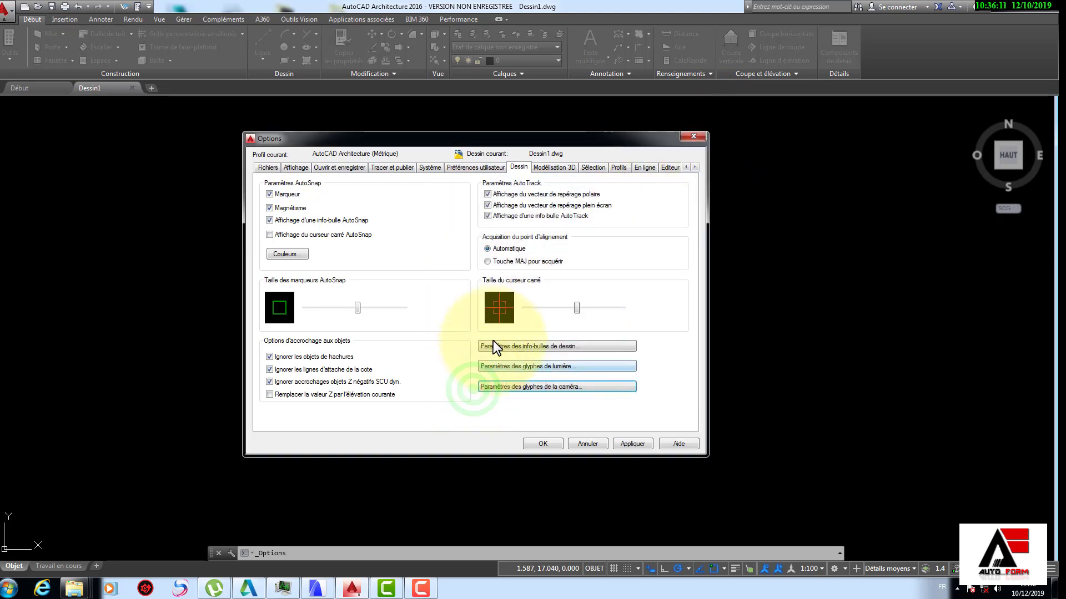
left_click(561, 169)
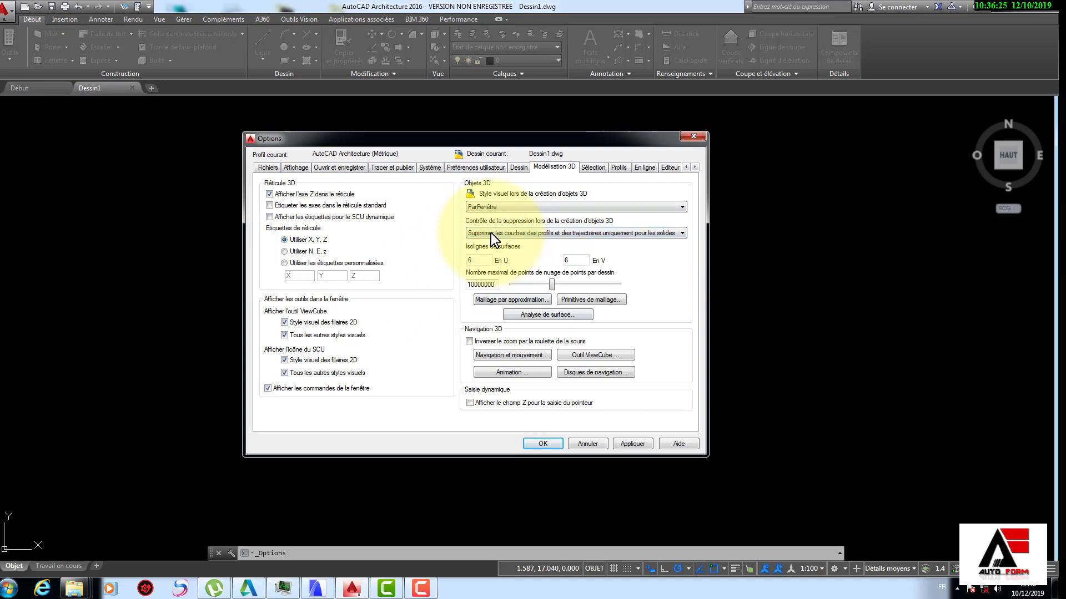
Enlarge the selection pickbox to about the middle of its range and moderately increase the grip size.
left_click(594, 168)
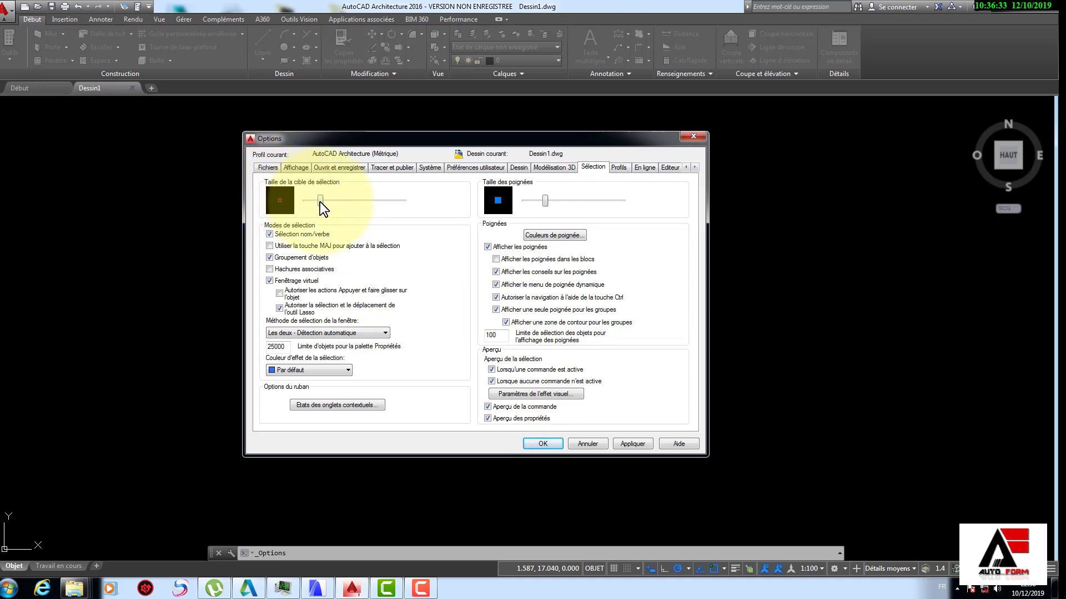
left_click_drag(320, 201, 362, 199)
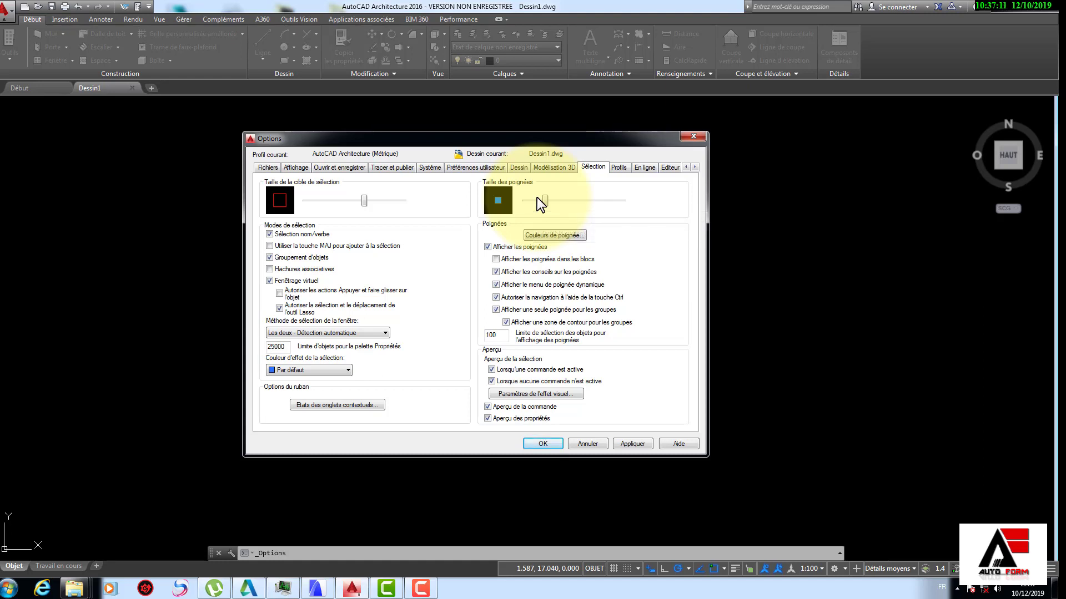
left_click_drag(548, 198, 567, 202)
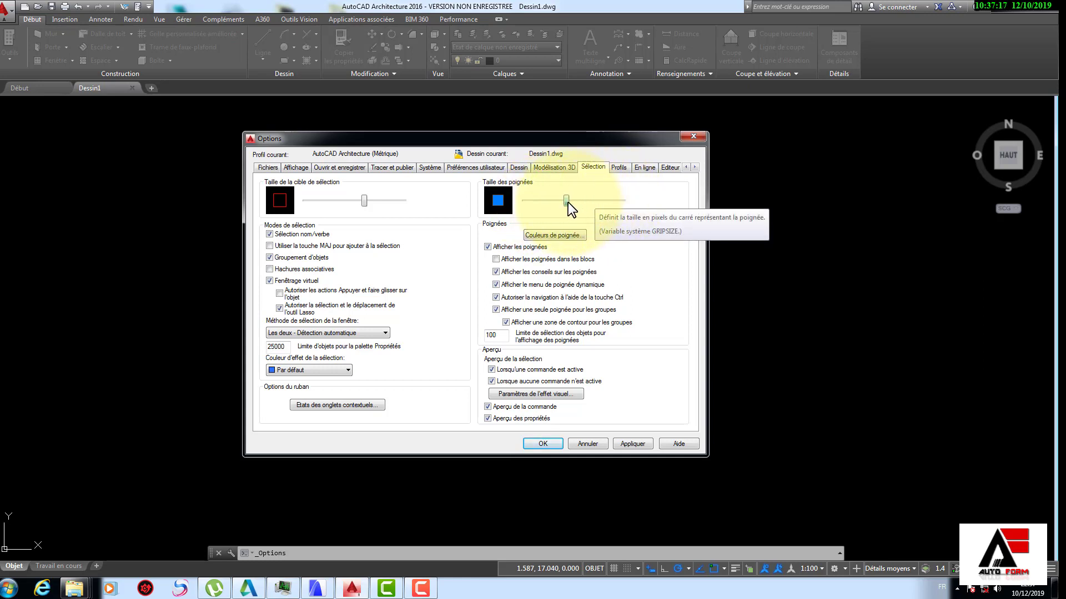
Review the colors for unselected and dynamic grips, keeping the existing settings.
left_click(550, 238)
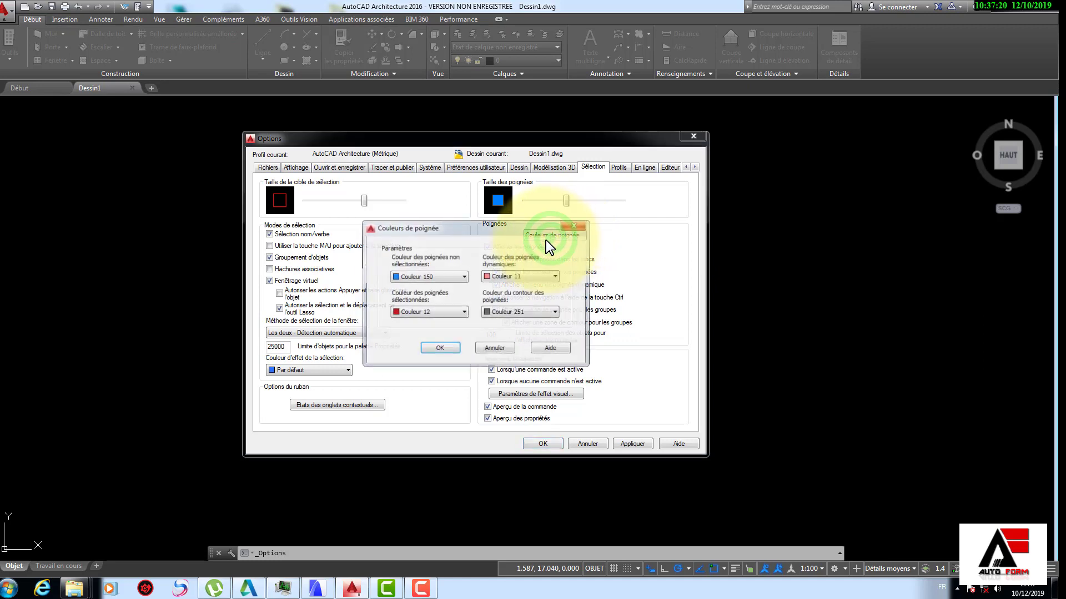
left_click(429, 278)
left_click(428, 264)
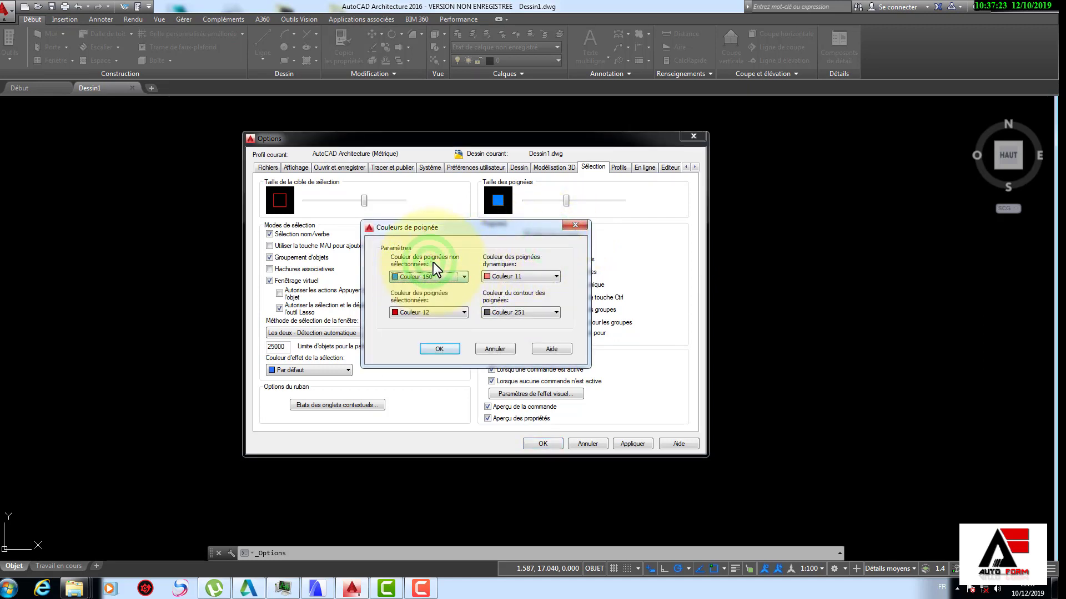
left_click(507, 276)
left_click(507, 274)
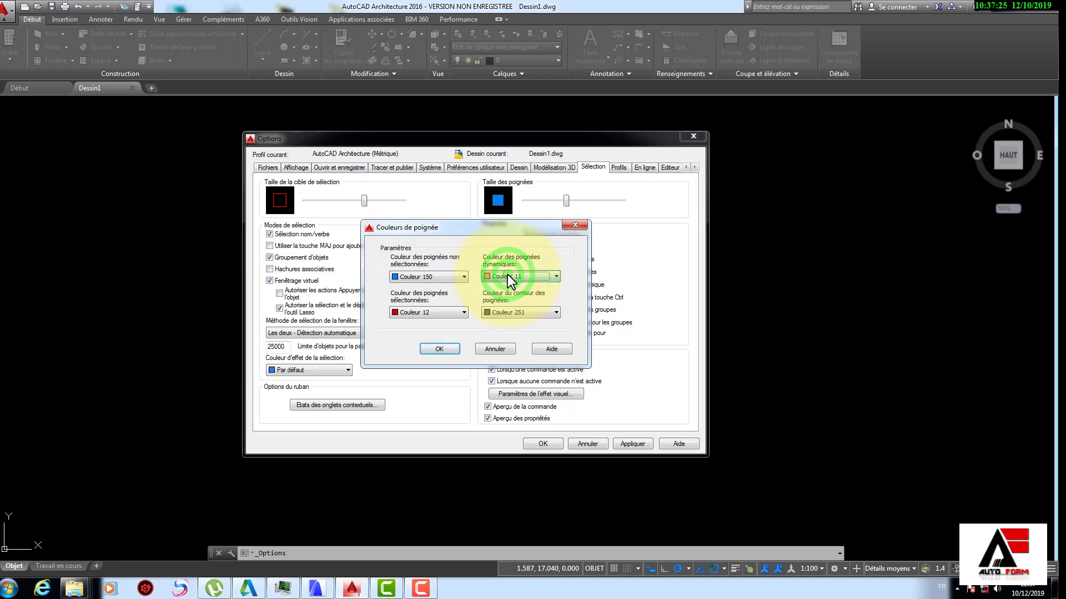
left_click(441, 349)
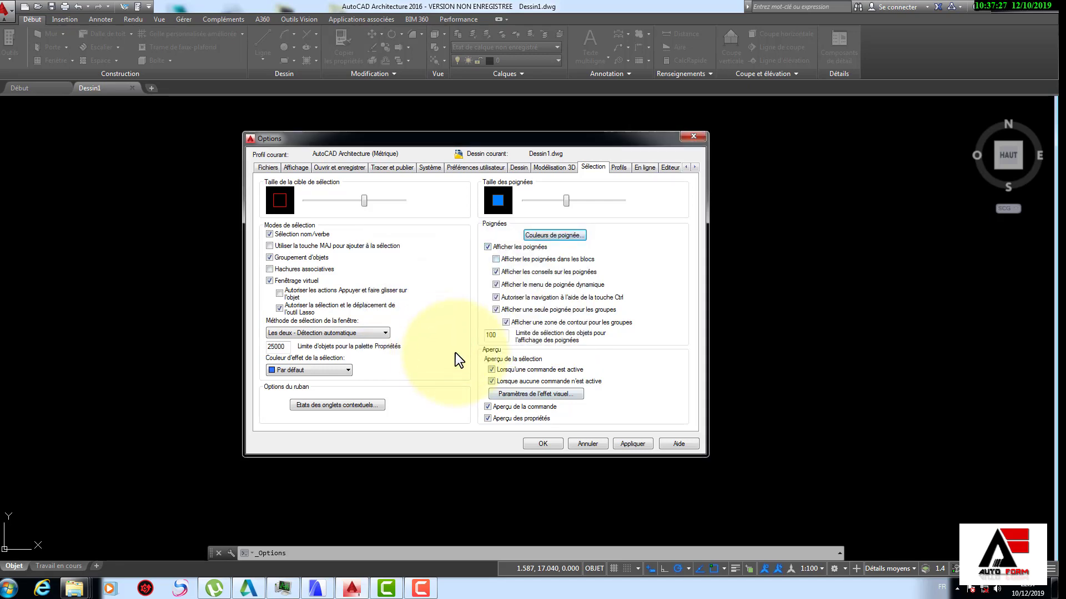
Try Rouge as the window selection color and Jaune as the crossing selection color in the visual effect settings.
left_click(540, 396)
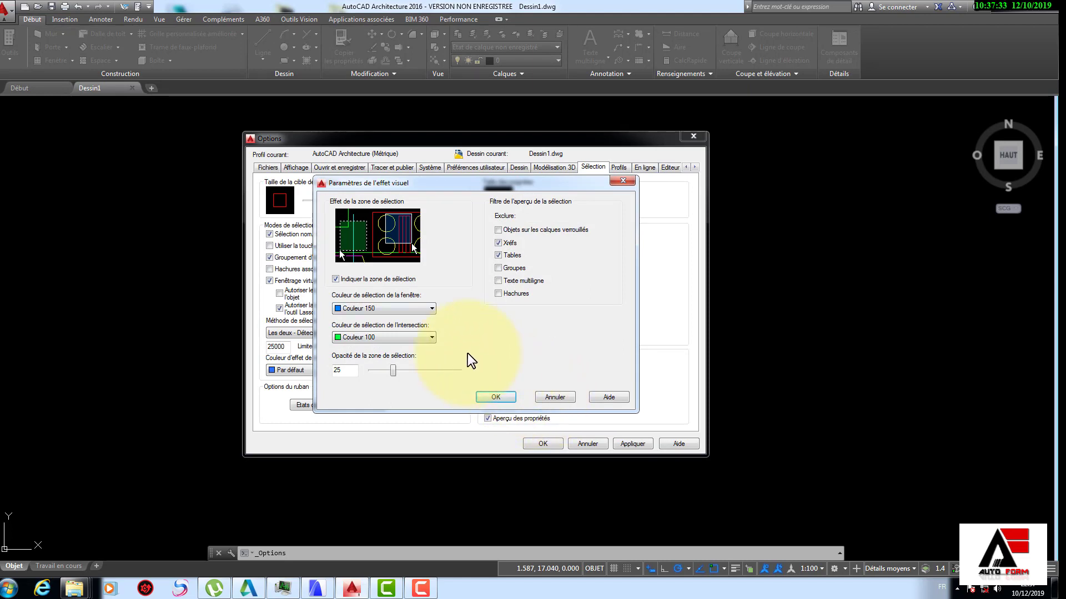
left_click(395, 309)
left_click(355, 328)
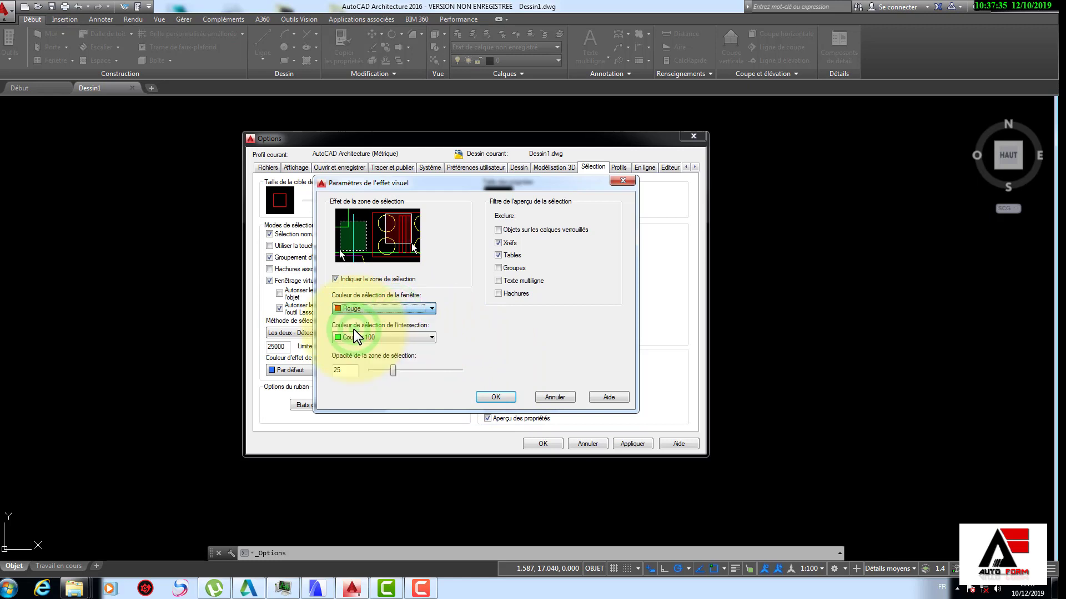
left_click(355, 336)
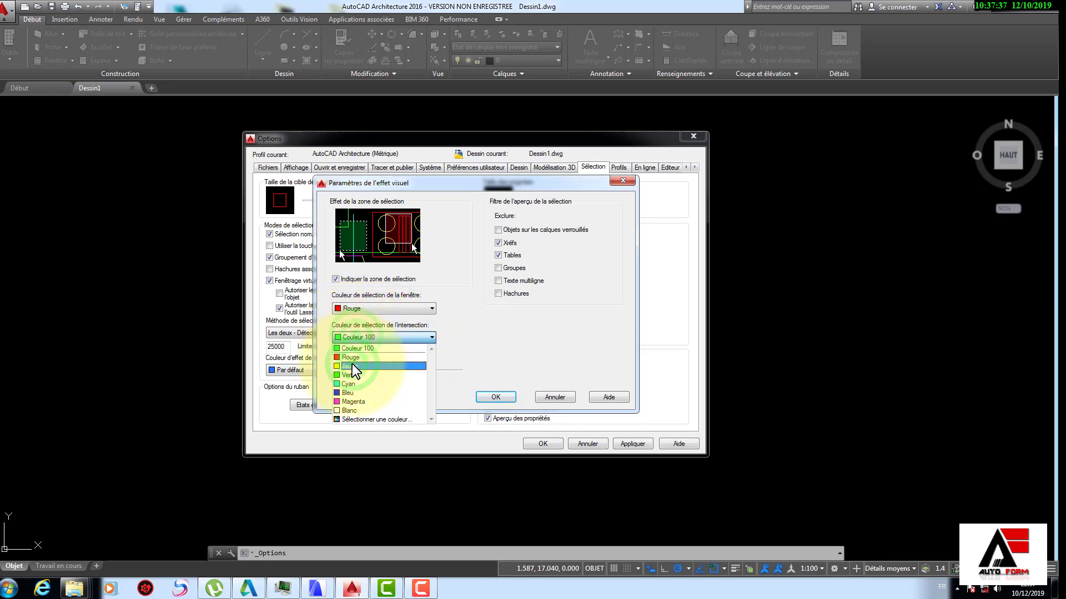
left_click(352, 364)
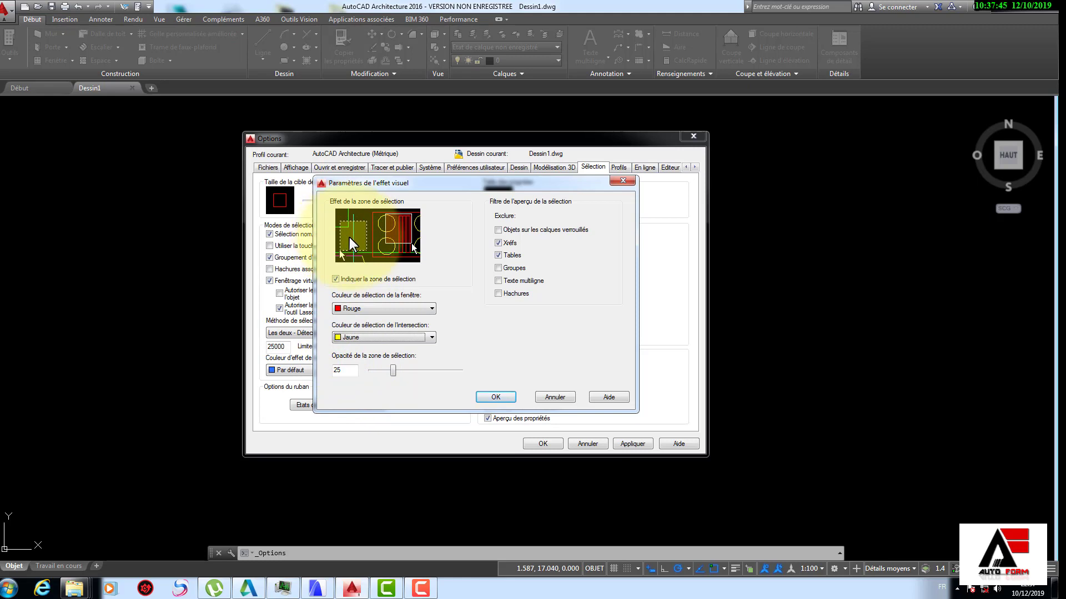
Set the window selection color to Couleur 150 and the crossing selection color to Vert in the visual effect settings.
left_click(364, 307)
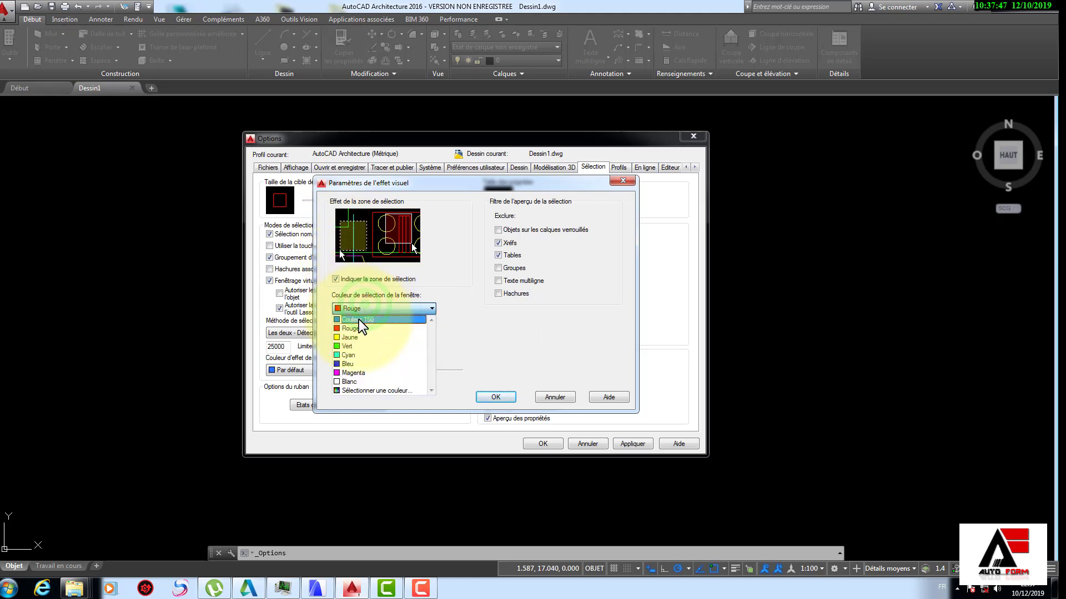
left_click(358, 320)
left_click(368, 335)
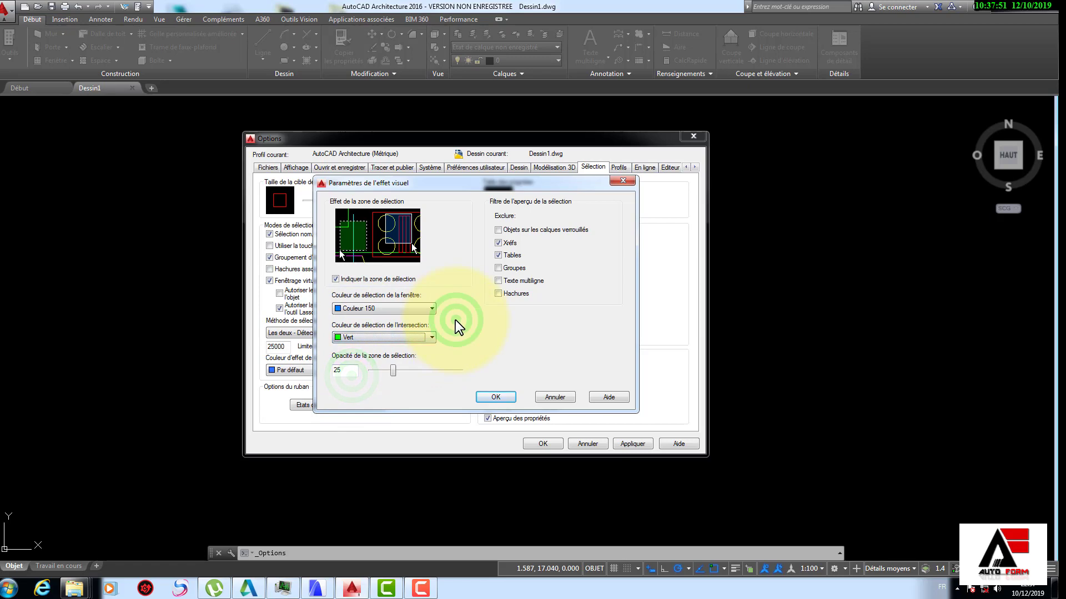
left_click(491, 396)
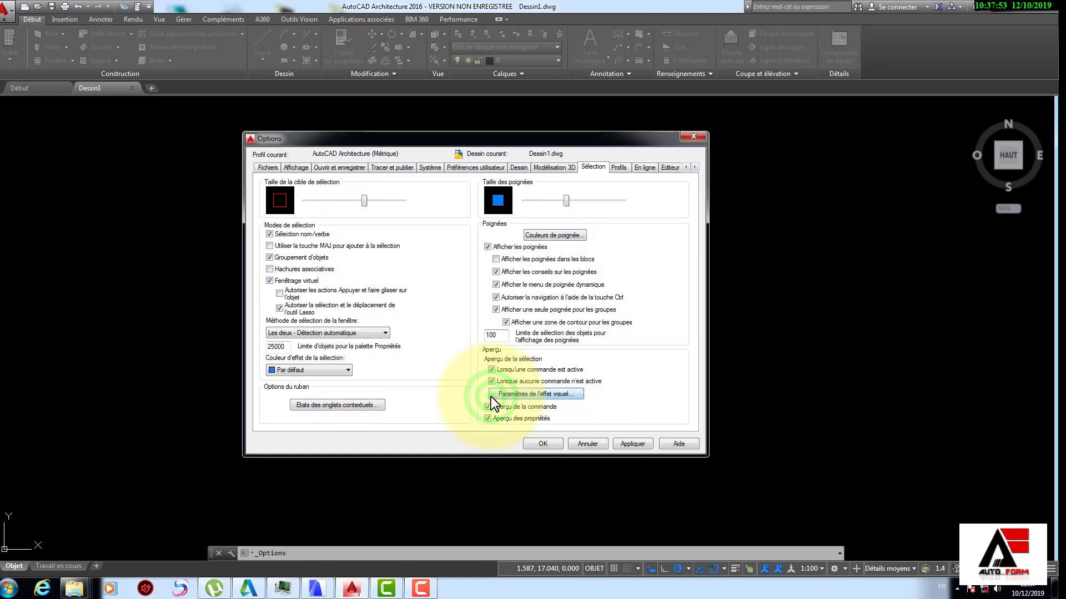
Export the AutoCAD Architecture (Métrique) profile to the fra content folder as an ARG file named "mon parametre".
left_click(618, 168)
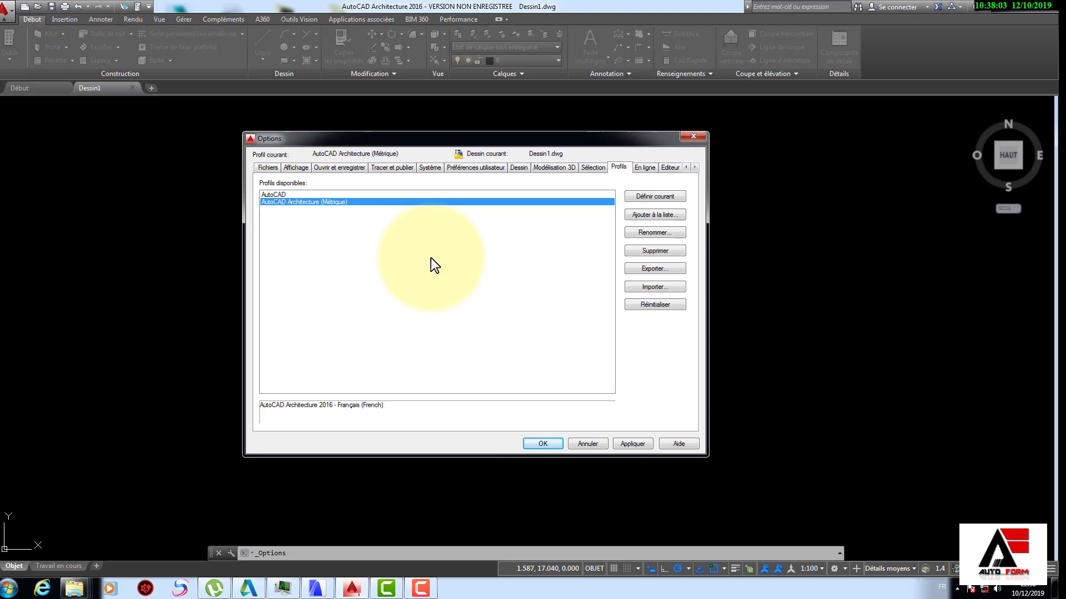
left_click(655, 269)
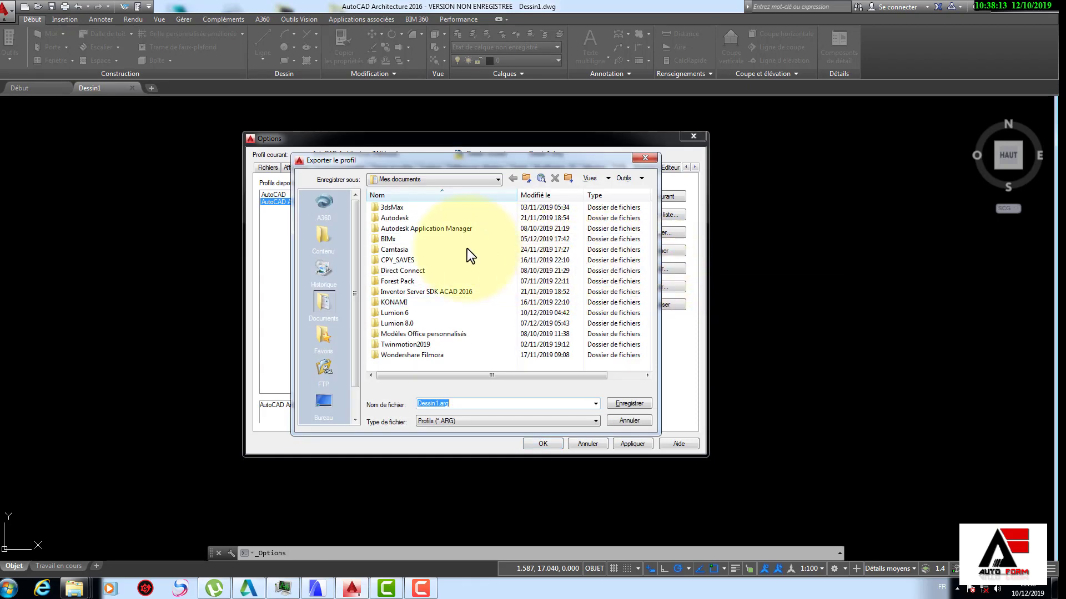
left_click(321, 232)
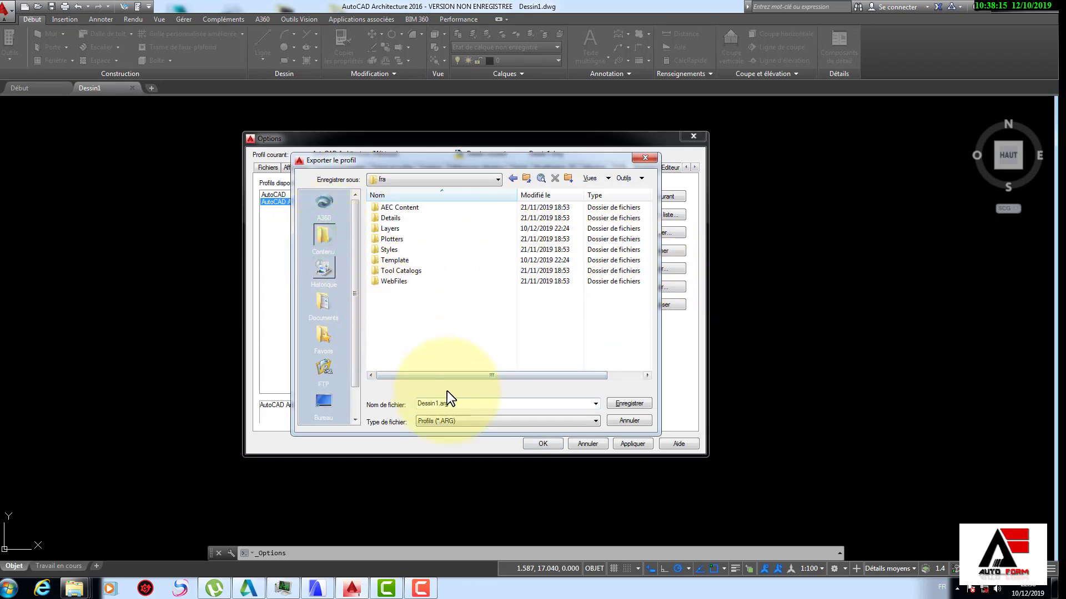
double_click(460, 406)
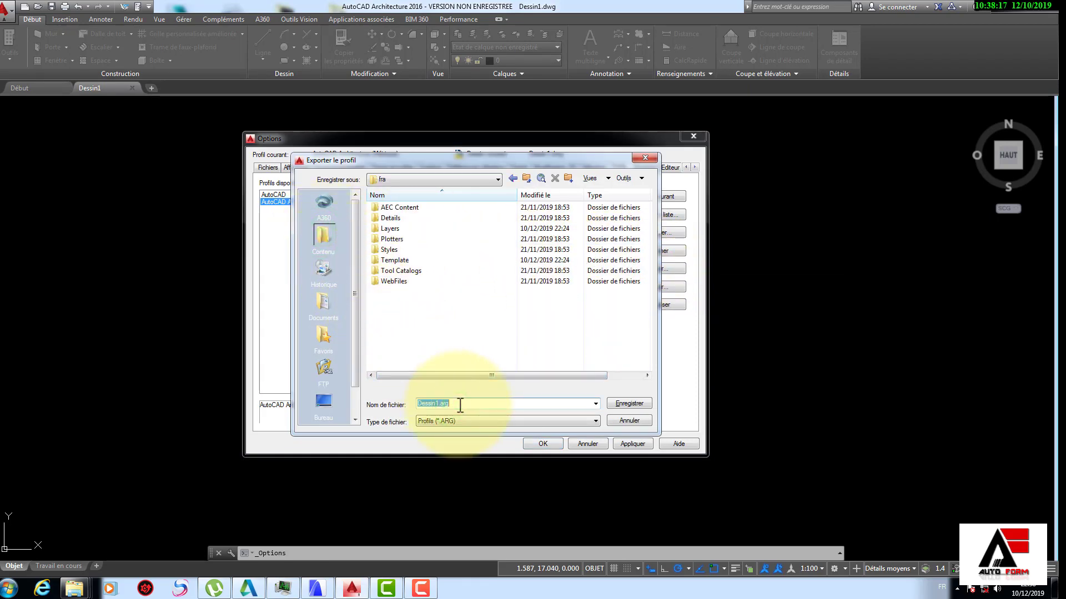
type("mon parametre")
left_click(633, 405)
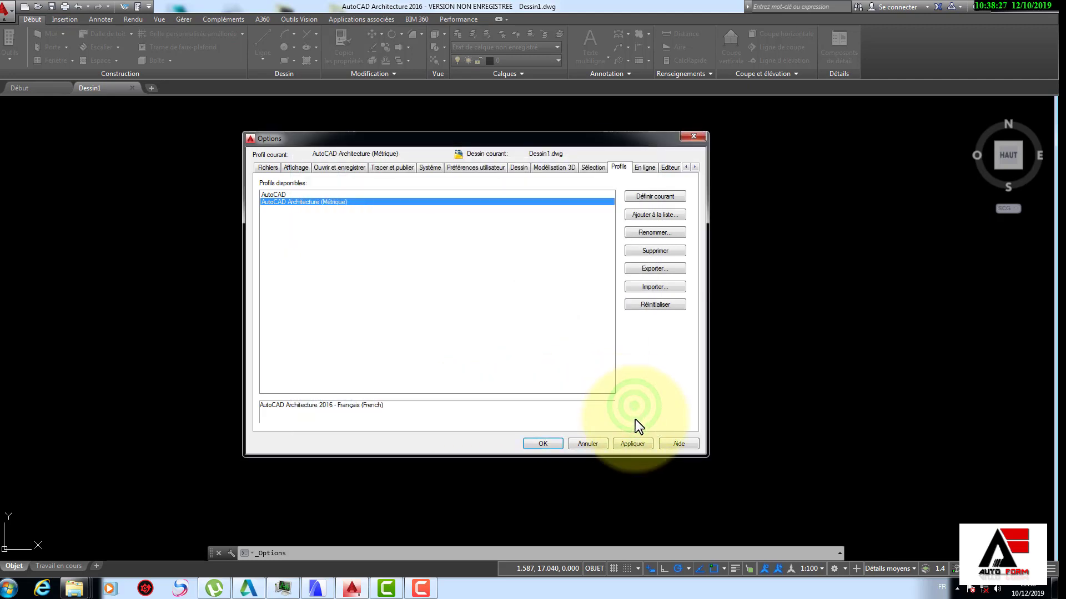
Apply all option changes and close the options to return to the drawing area.
left_click(621, 442)
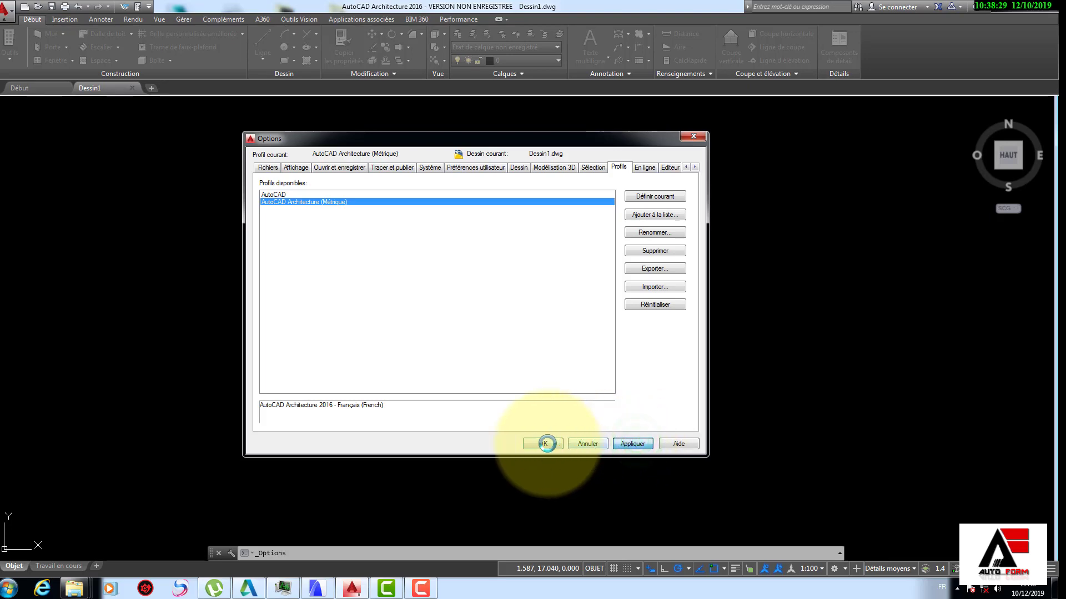
left_click(574, 333)
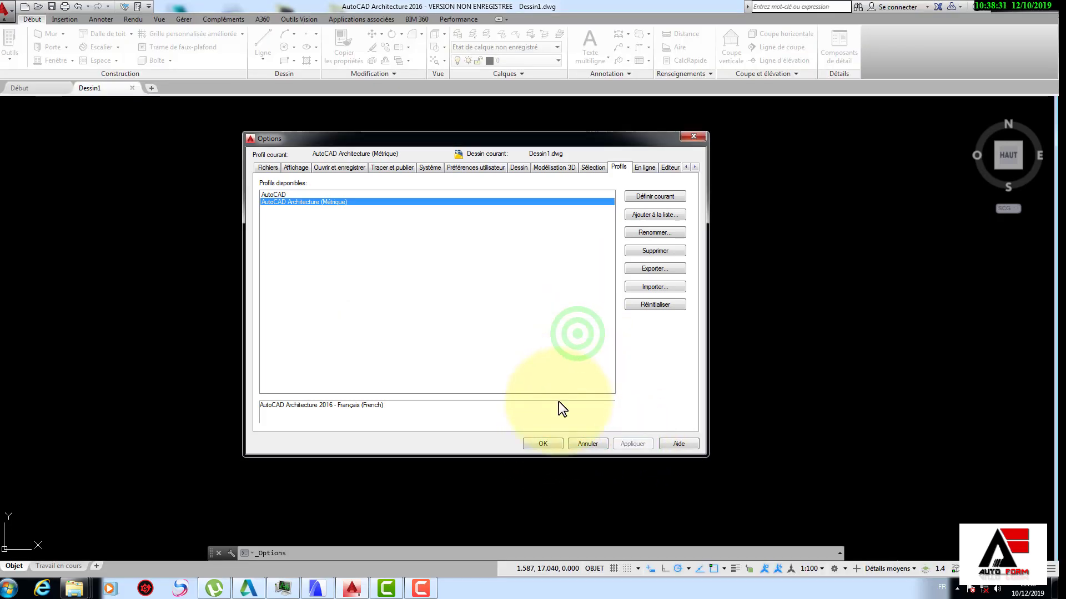
left_click(544, 444)
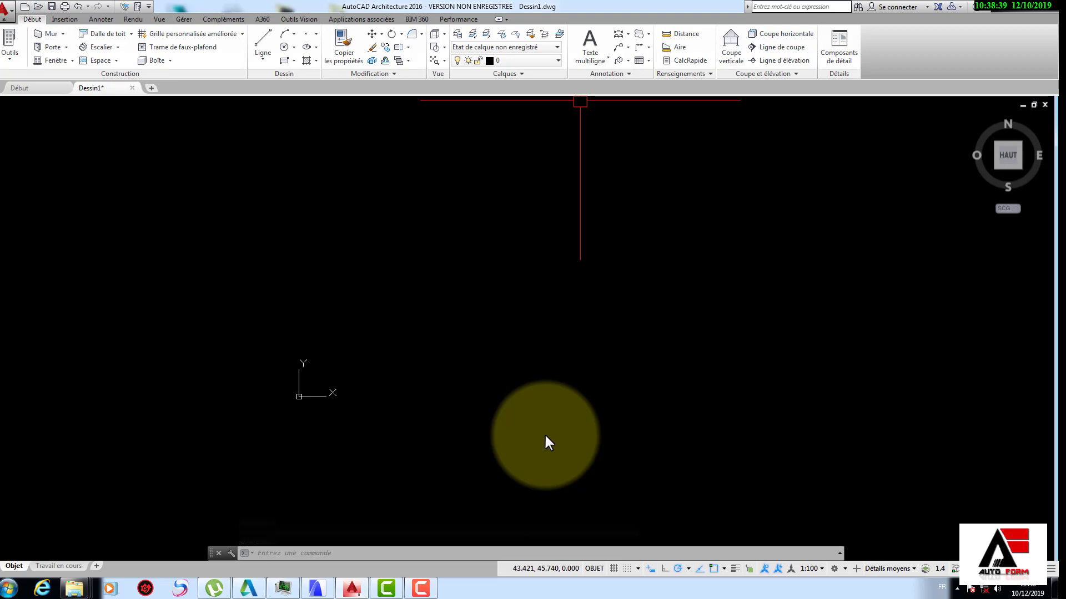
scroll(450, 293, "down", 12)
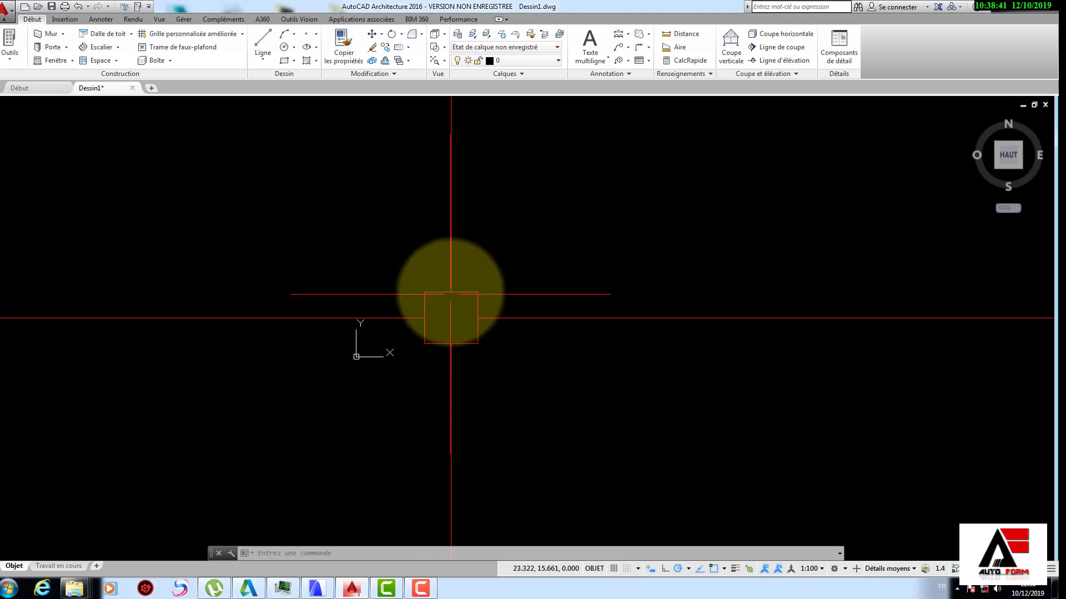
scroll(443, 306, "up", 10)
scroll(421, 254, "up", 2)
scroll(290, 264, "up", 4)
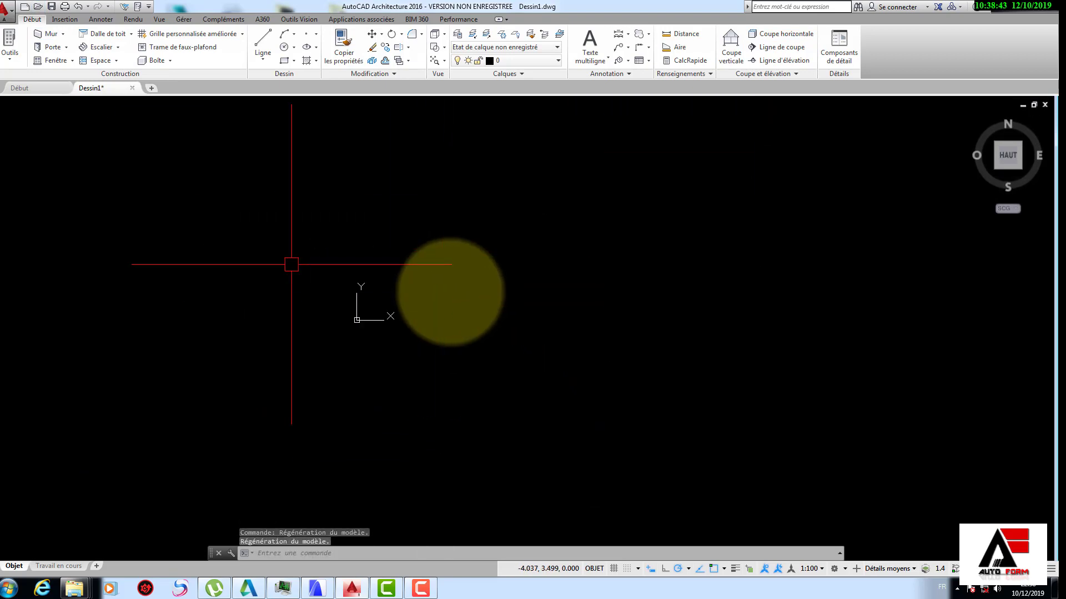
scroll(388, 286, "up", 7)
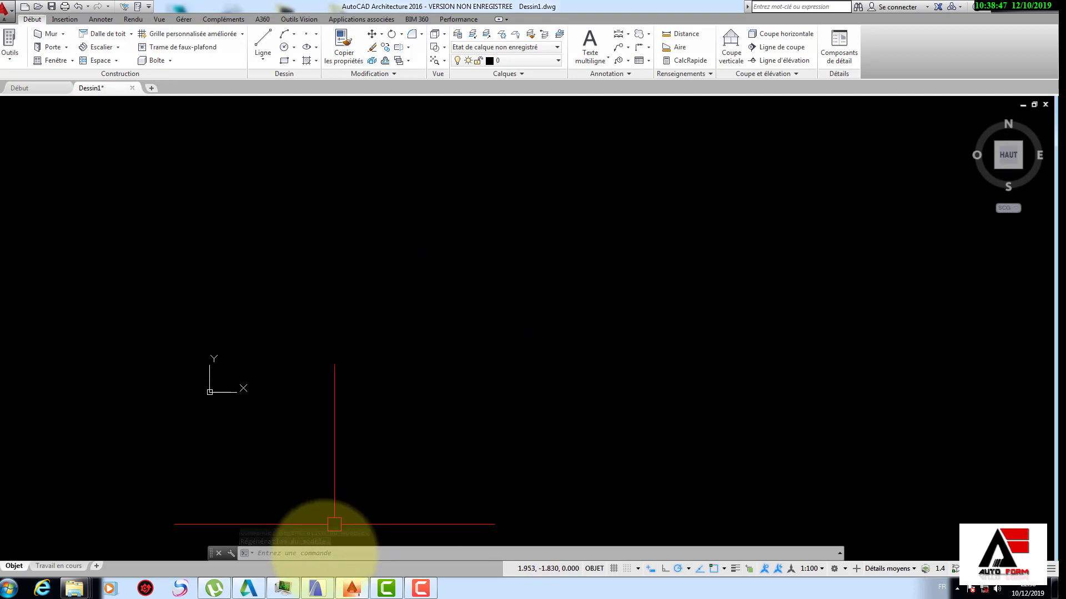
Open the drawing setup with the UNITES command and set the drawing units to Mètres.
left_click(322, 555)
type("uni")
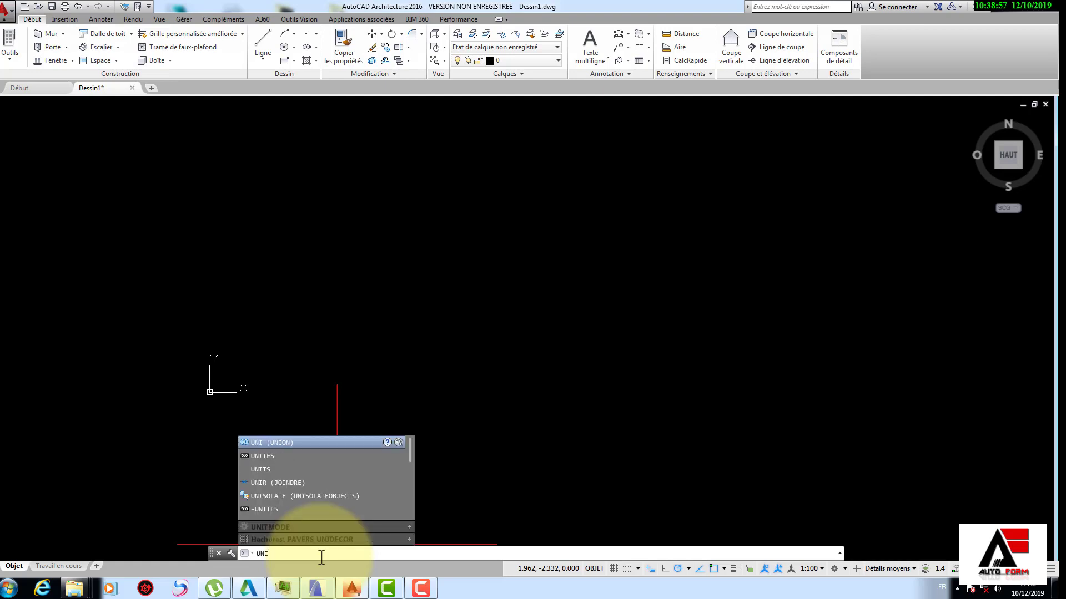
left_click(264, 454)
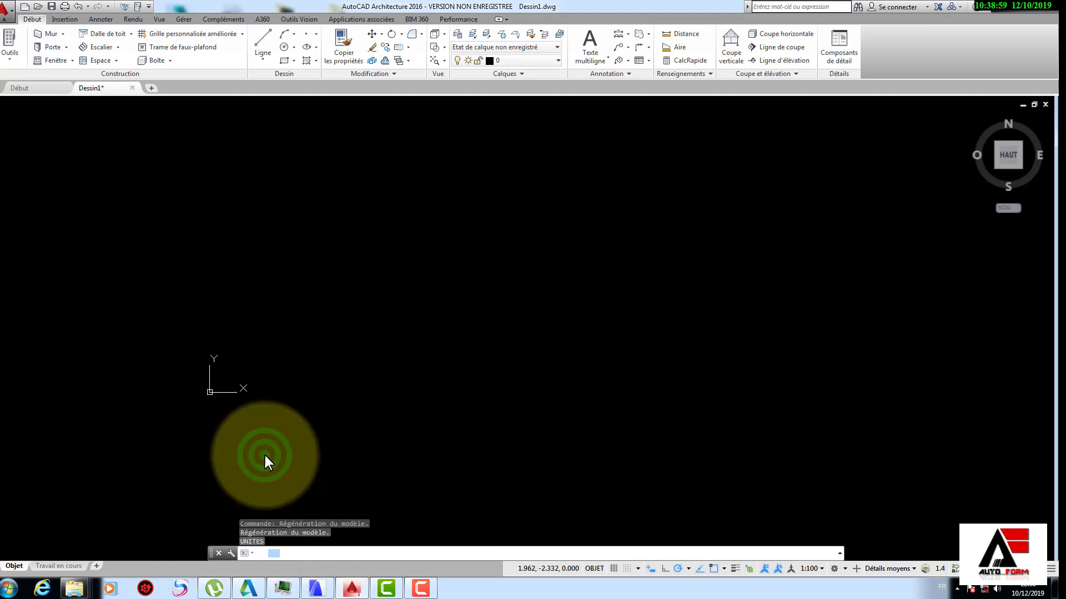
left_click_drag(562, 150, 519, 160)
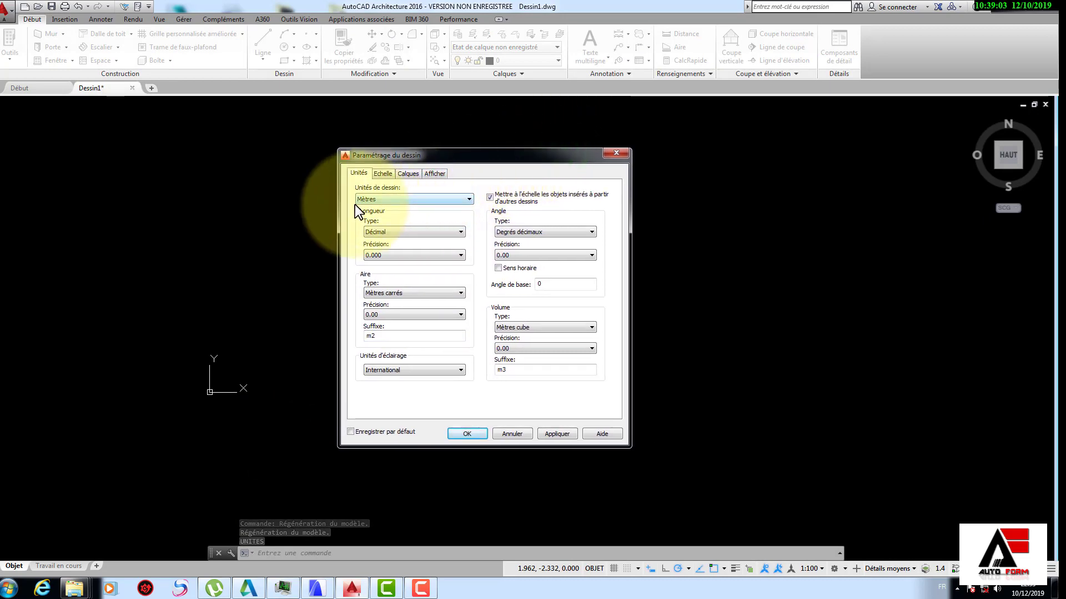
left_click(395, 200)
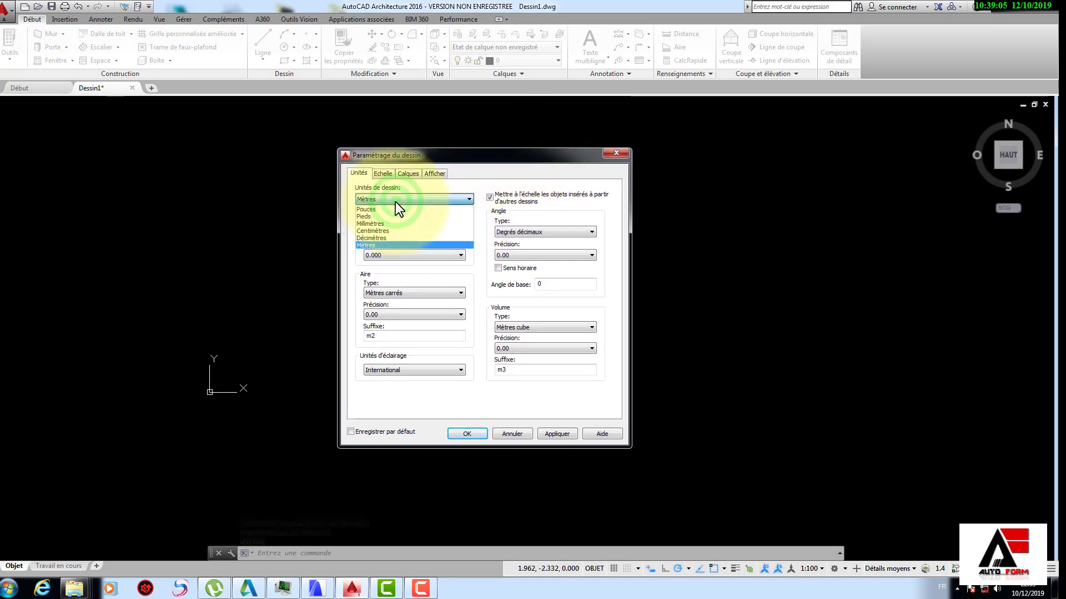
left_click(375, 245)
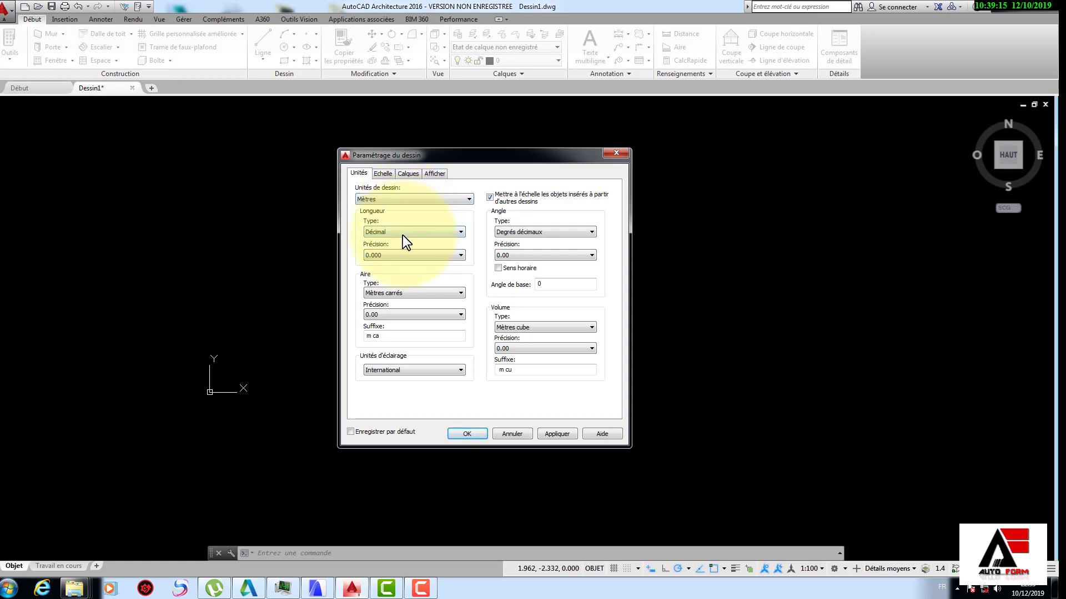
Set the precision of the decimal length units to 0.00.
left_click(402, 234)
left_click(402, 235)
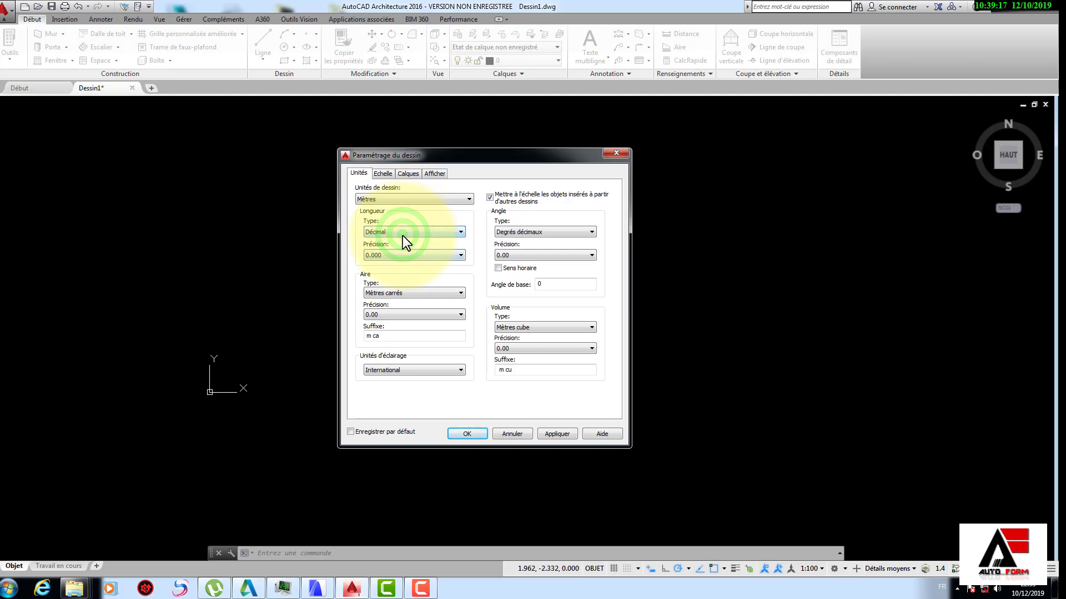
left_click(402, 257)
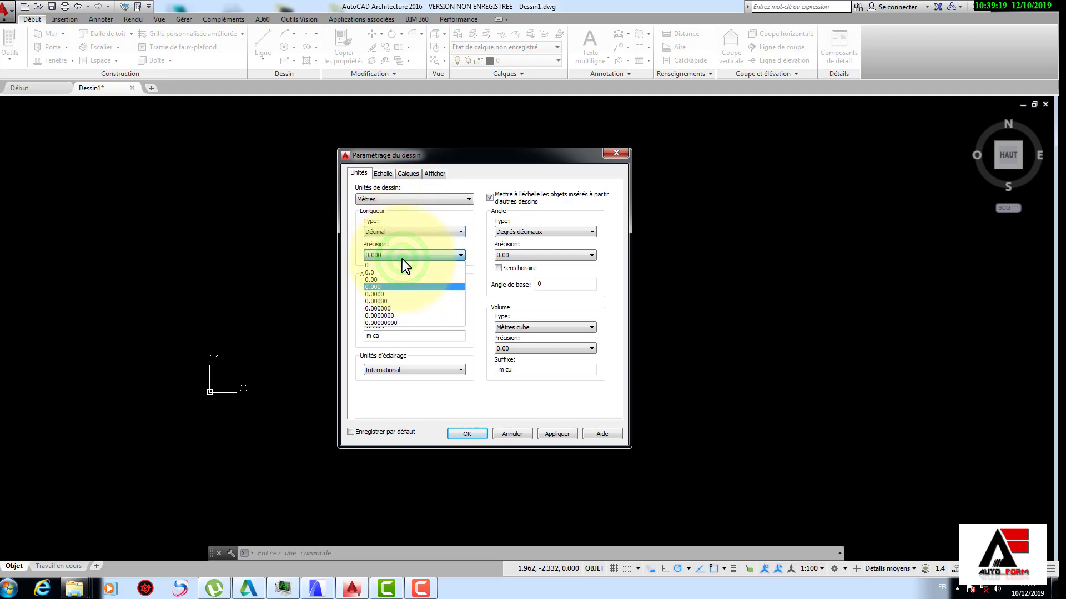
left_click(397, 278)
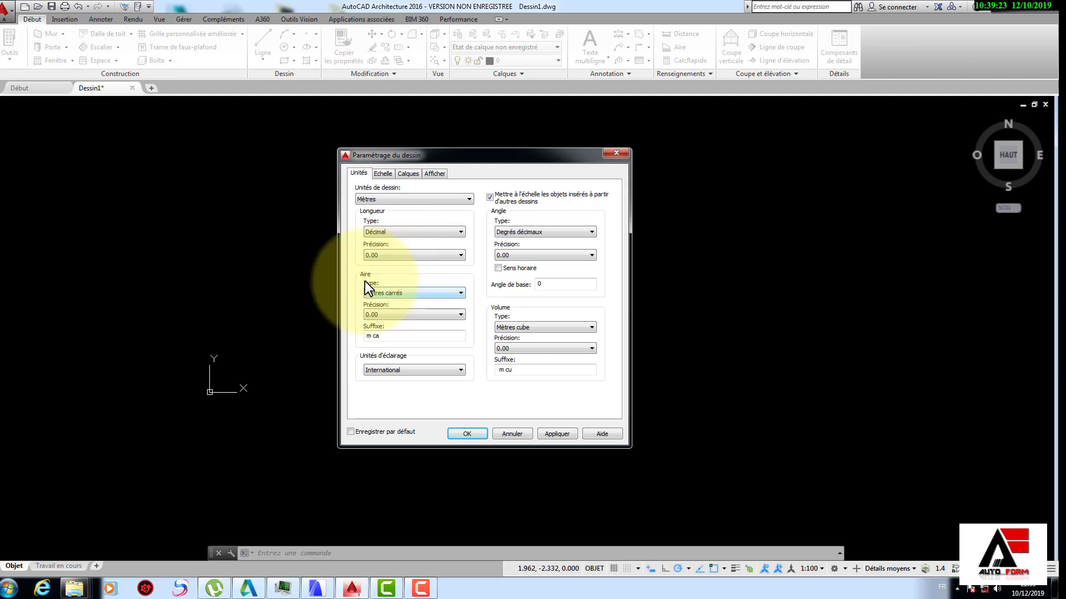
Choose Mètres carrés as the area type and Mètres cube as the volume type.
left_click(409, 292)
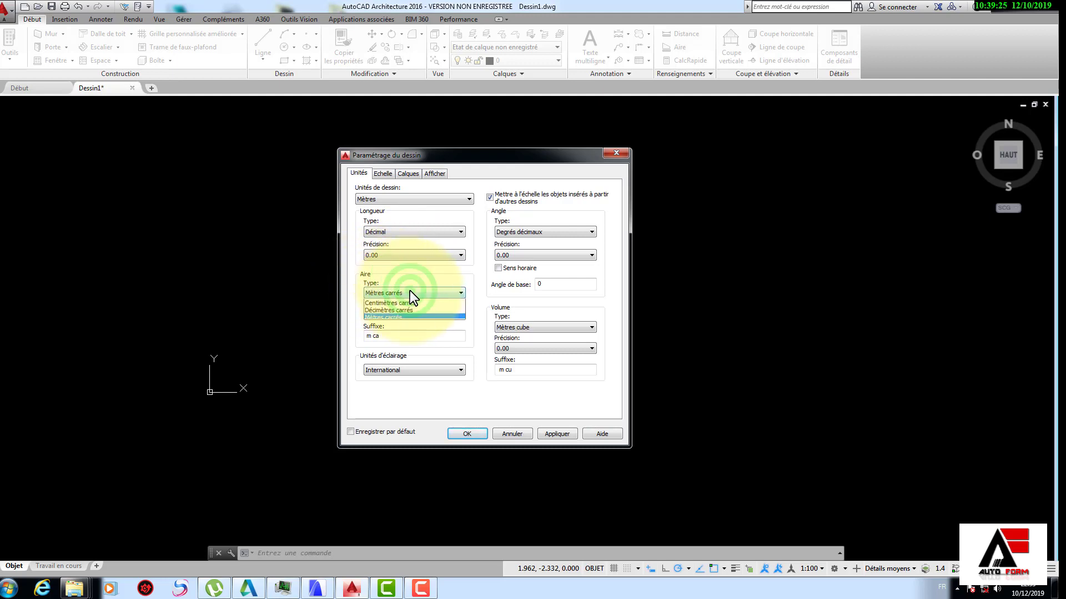
left_click(388, 324)
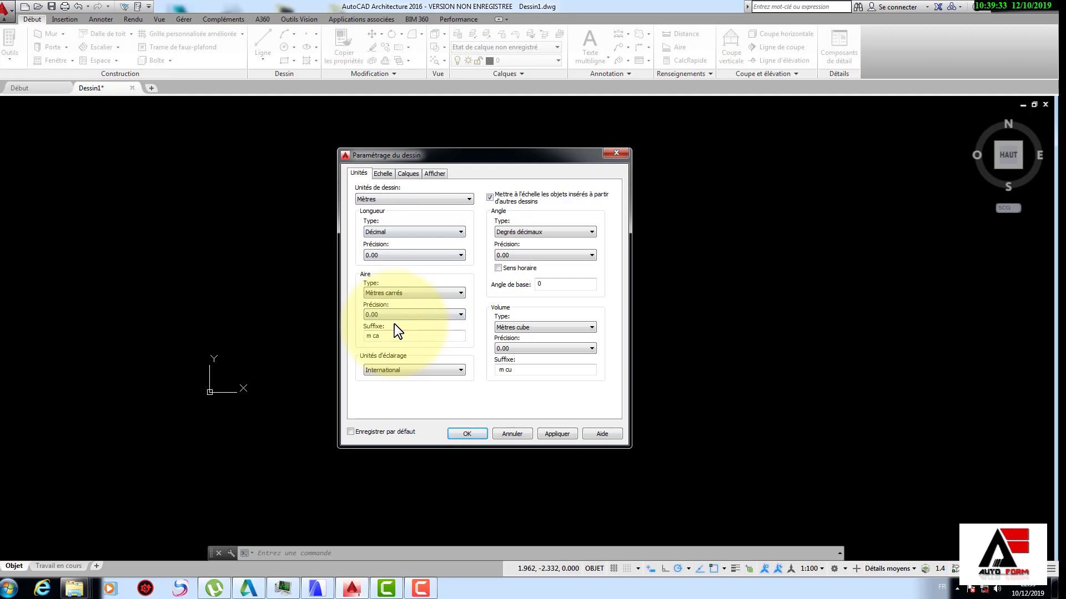
left_click(522, 327)
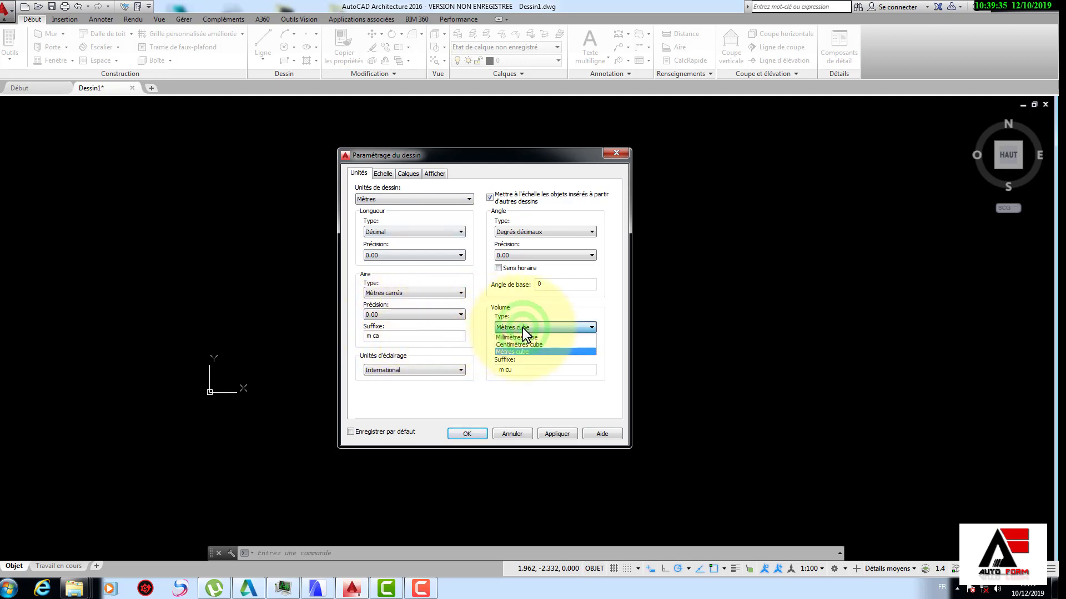
left_click(519, 348)
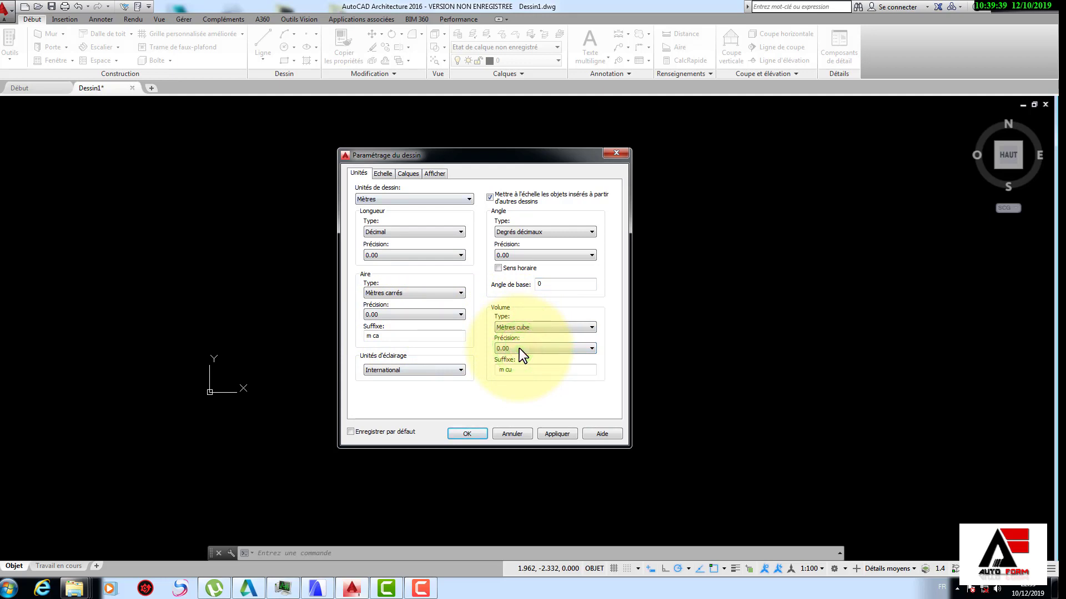
Check the layer and scale settings of the drawing setup, apply the unit changes and close it.
left_click(406, 174)
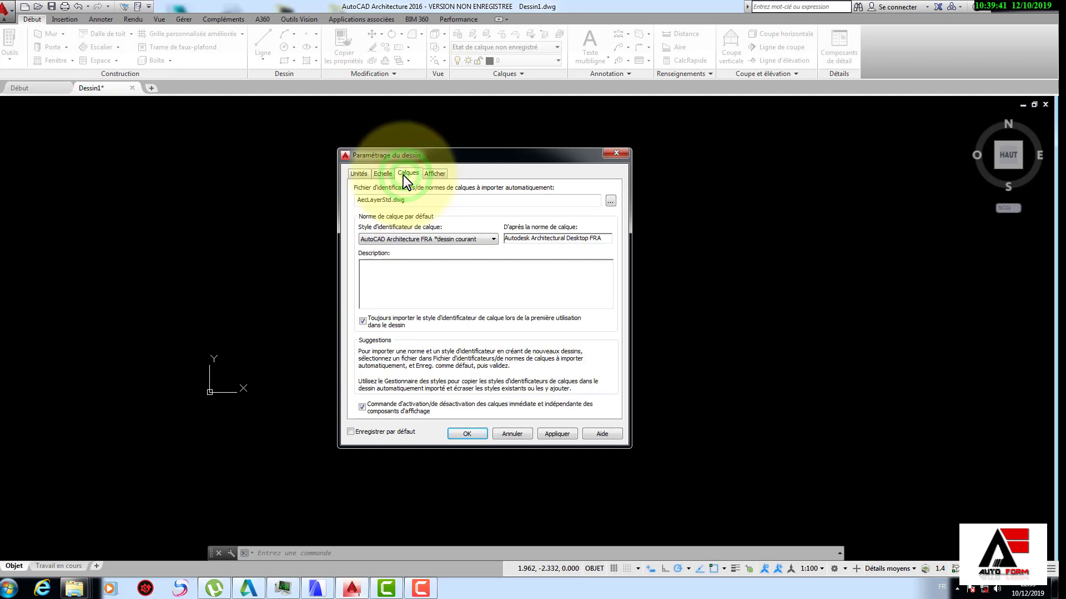
left_click(386, 174)
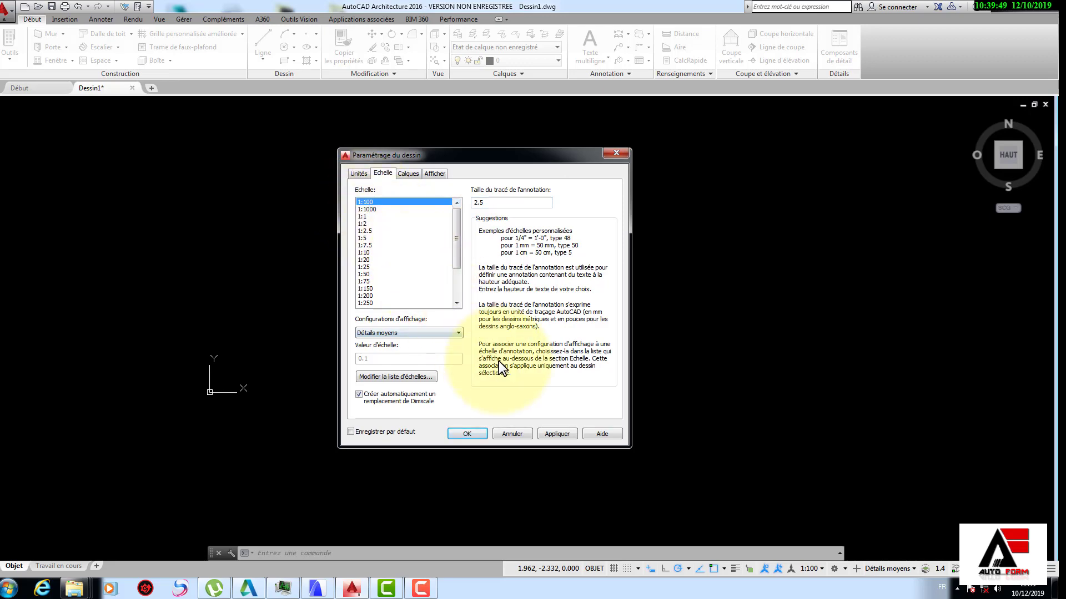
left_click(558, 434)
left_click(469, 434)
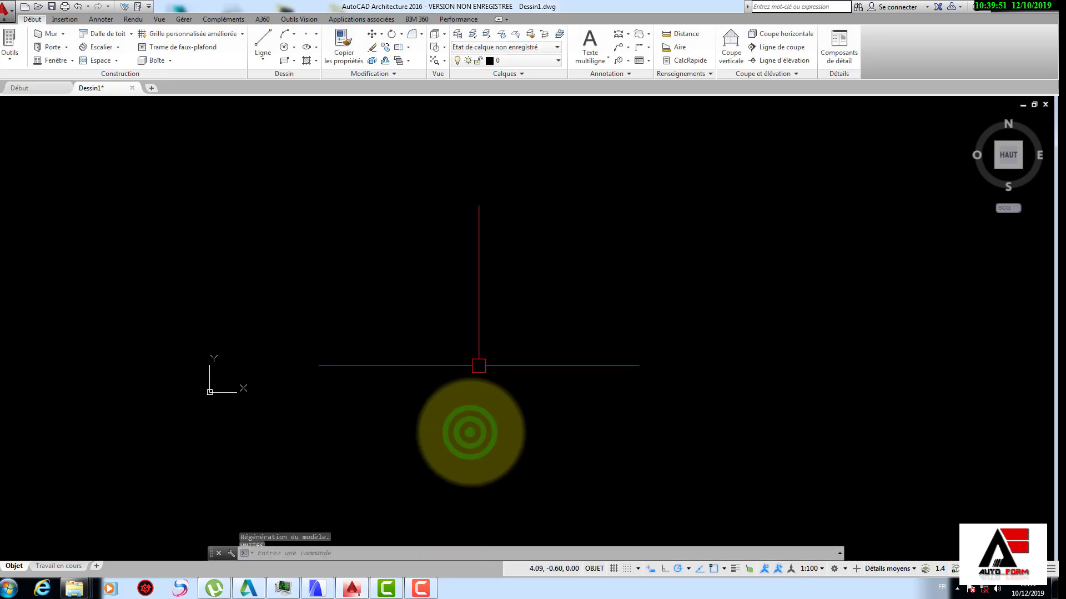
middle_click_drag(246, 336, 397, 269)
mouse_move(602, 260)
middle_mouse_down()
mouse_move(454, 316)
mouse_move(421, 309)
middle_mouse_up()
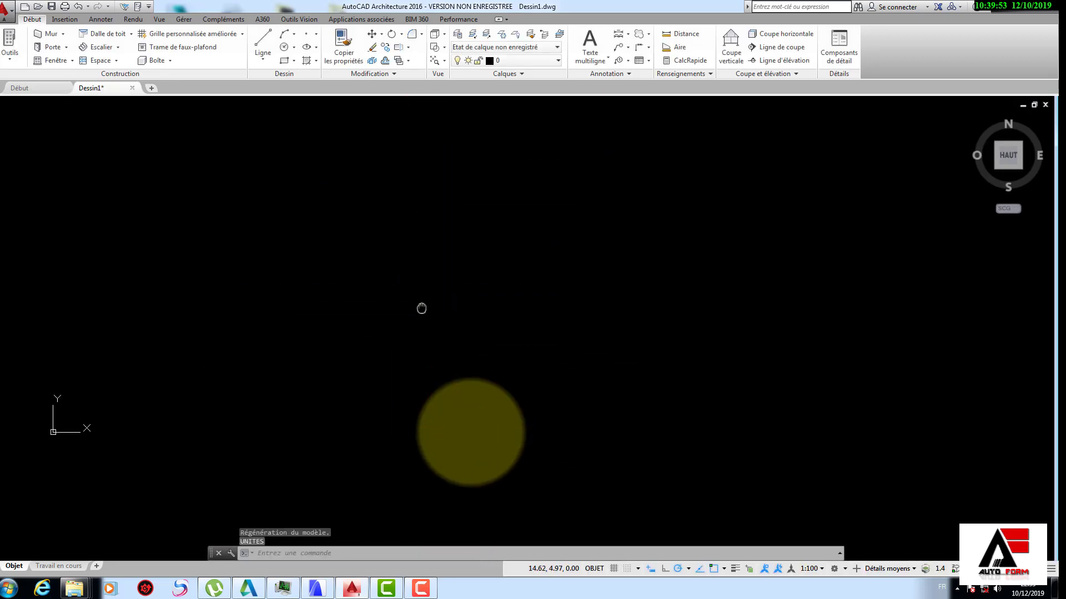
mouse_move(291, 303)
middle_mouse_down()
mouse_move(370, 279)
mouse_move(367, 257)
mouse_move(258, 307)
mouse_move(341, 265)
middle_mouse_up()
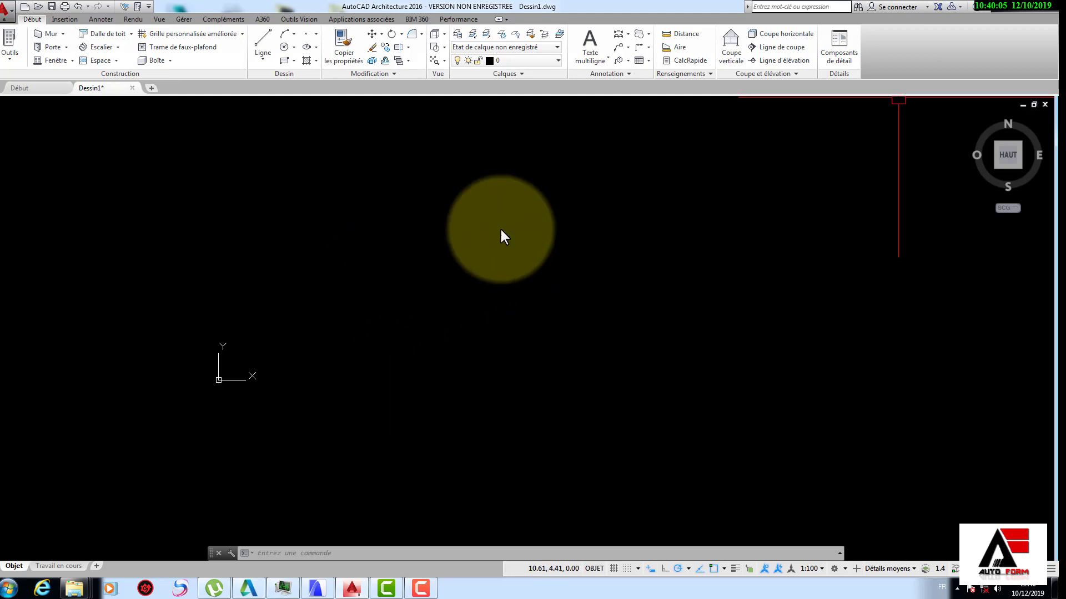
Quit the program without saving the changes to Dessin1.dwg.
left_click(1043, 8)
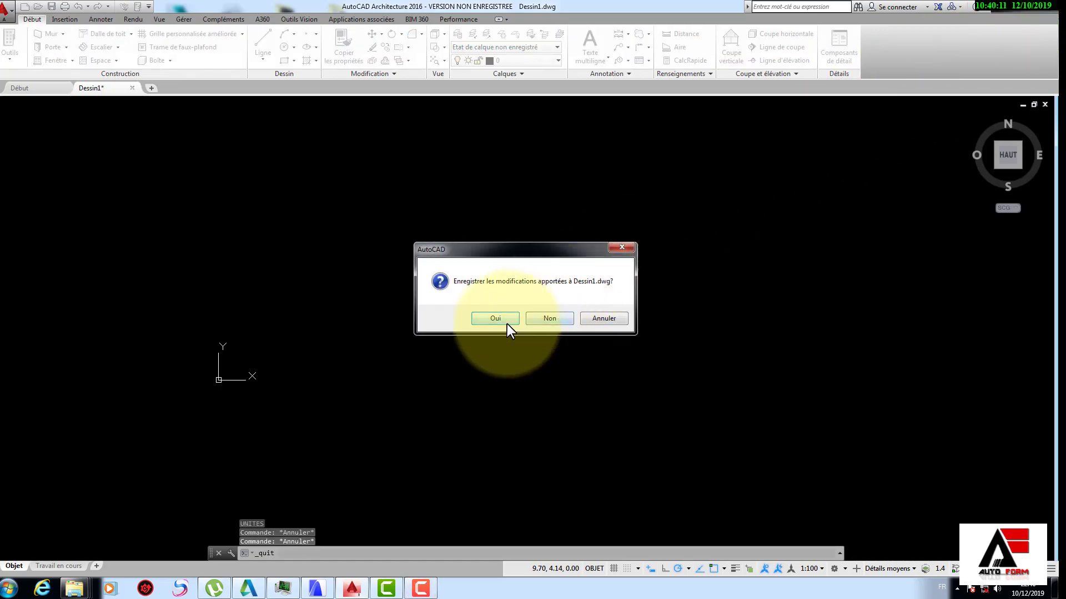
left_click(546, 318)
left_click(420, 589)
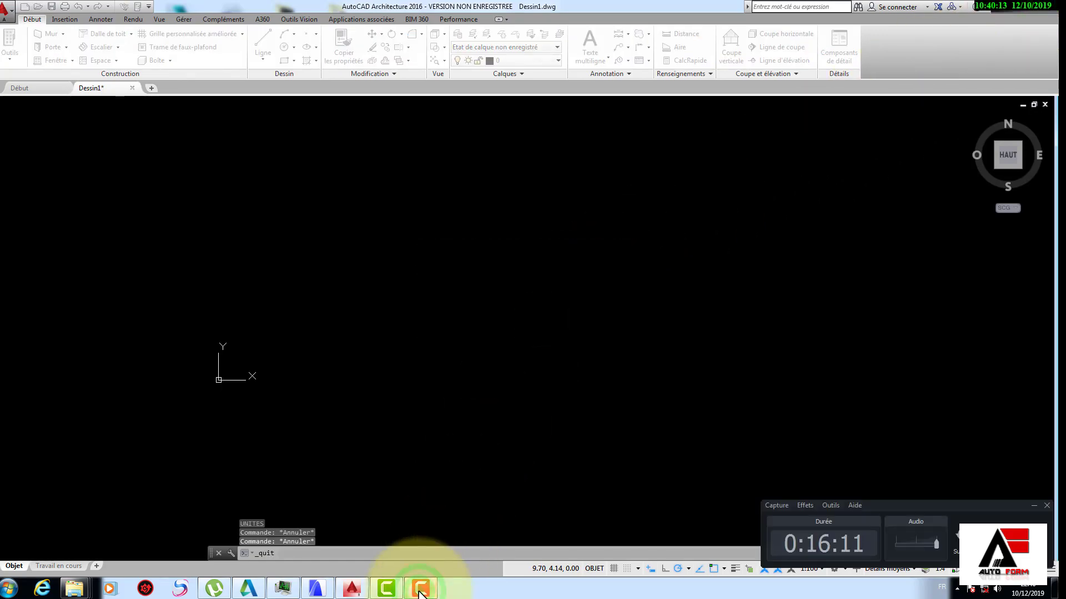